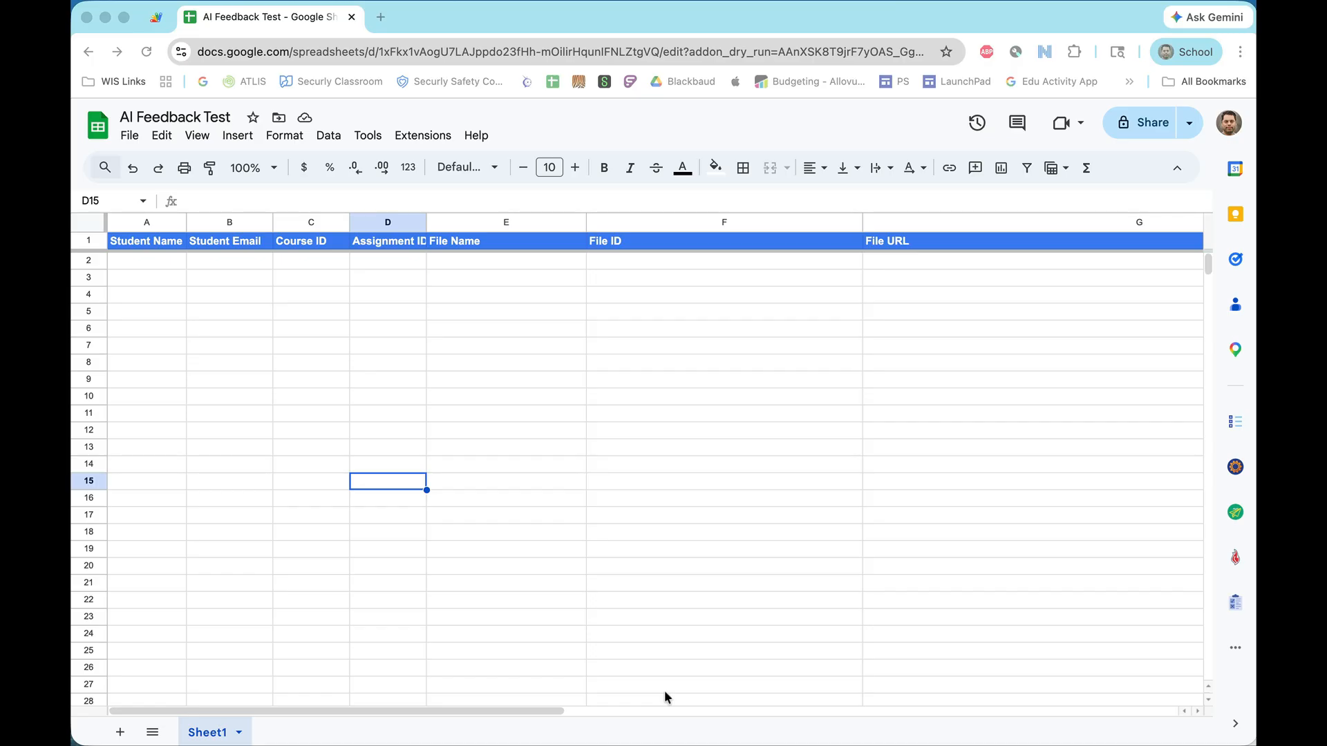
# Start the AI Feedback add-on in the spreadsheet
pyautogui.click(433, 142)
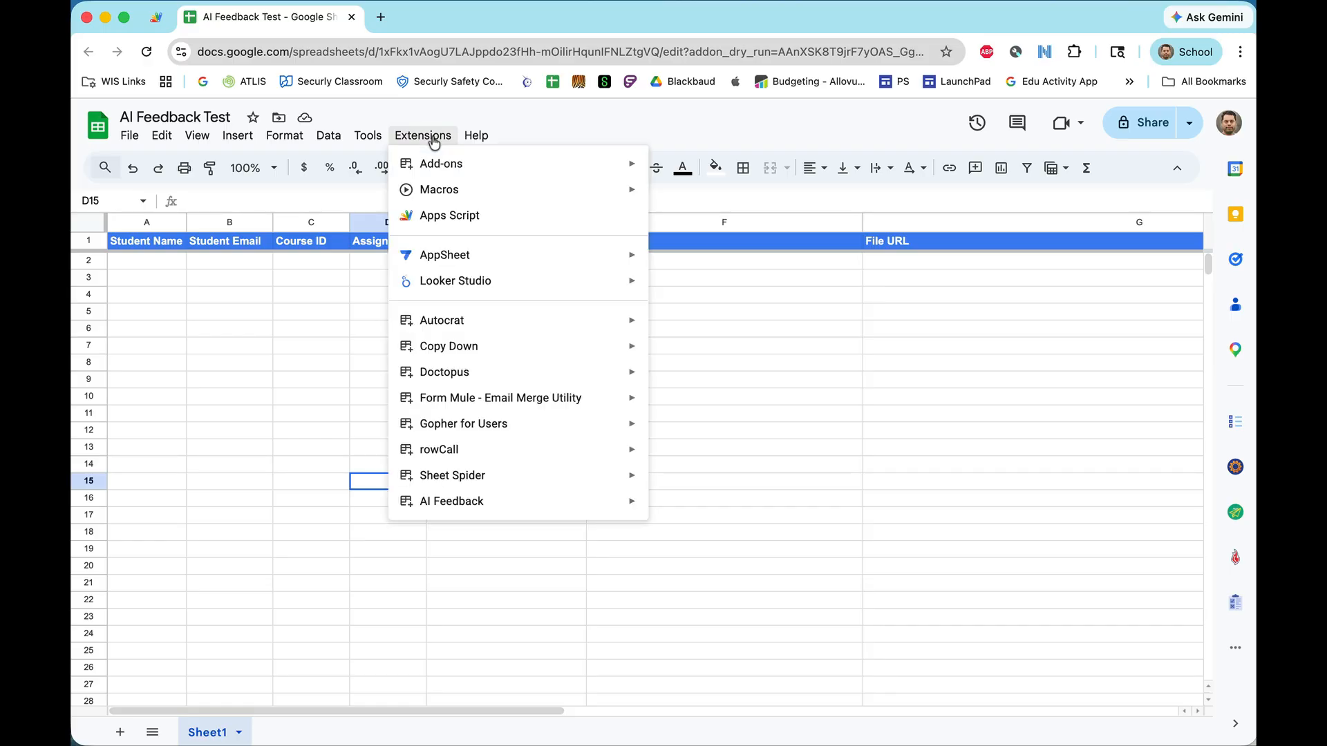
pyautogui.moveTo(487, 499)
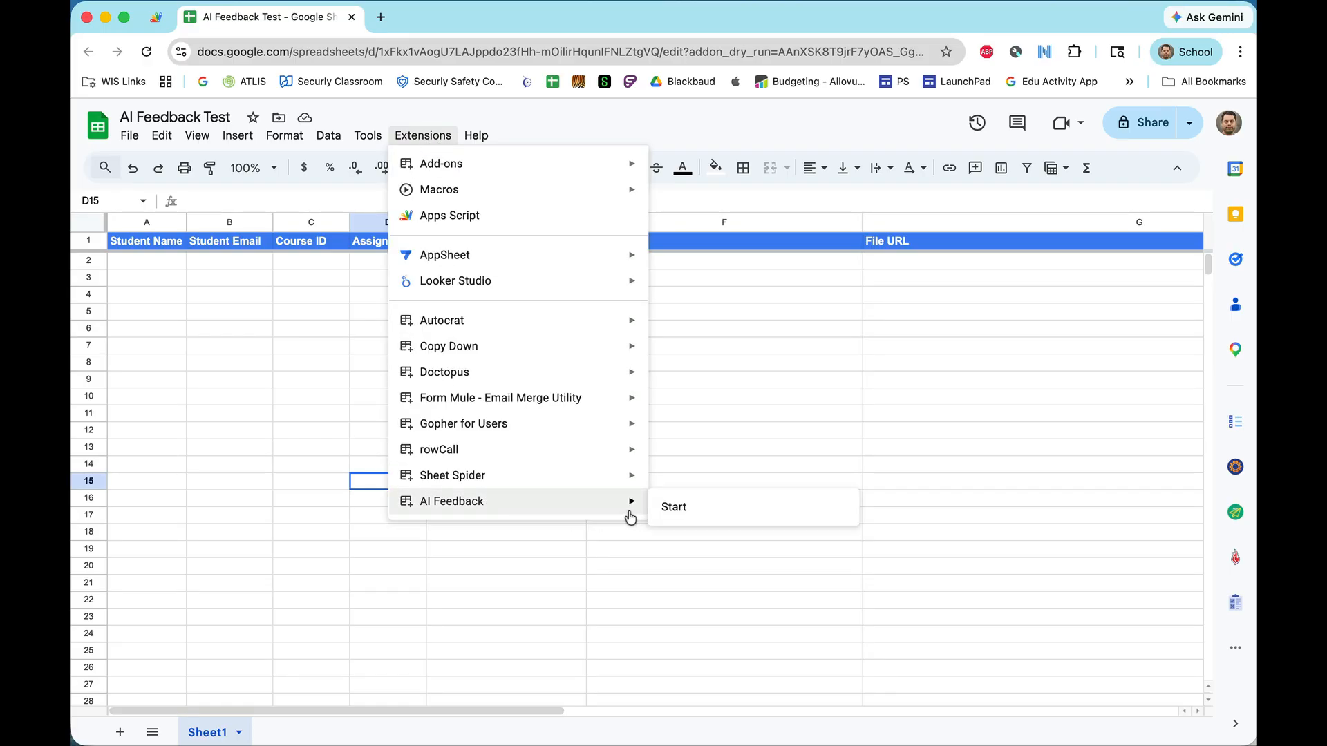
pyautogui.click(674, 509)
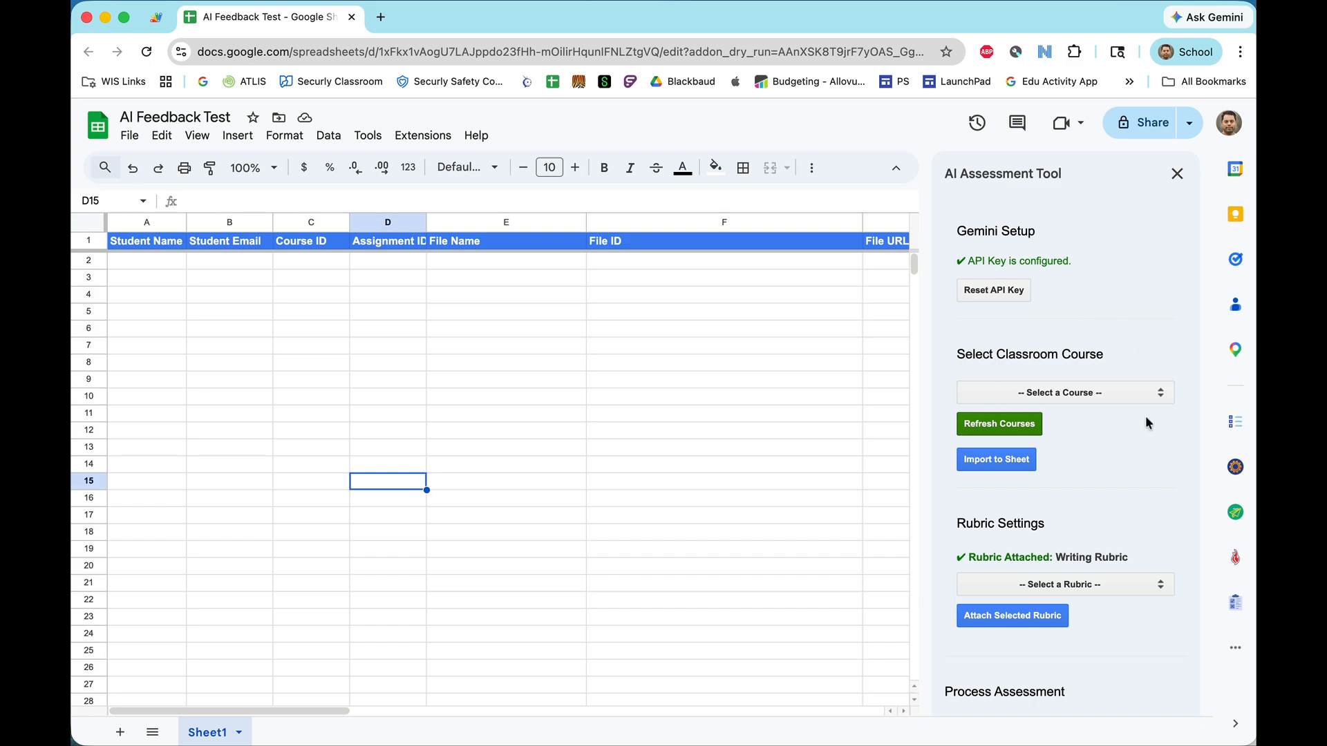
# Import the Narrative Essay submissions from the Sample Class course into the sheet and dismiss the completion message
pyautogui.click(1171, 393)
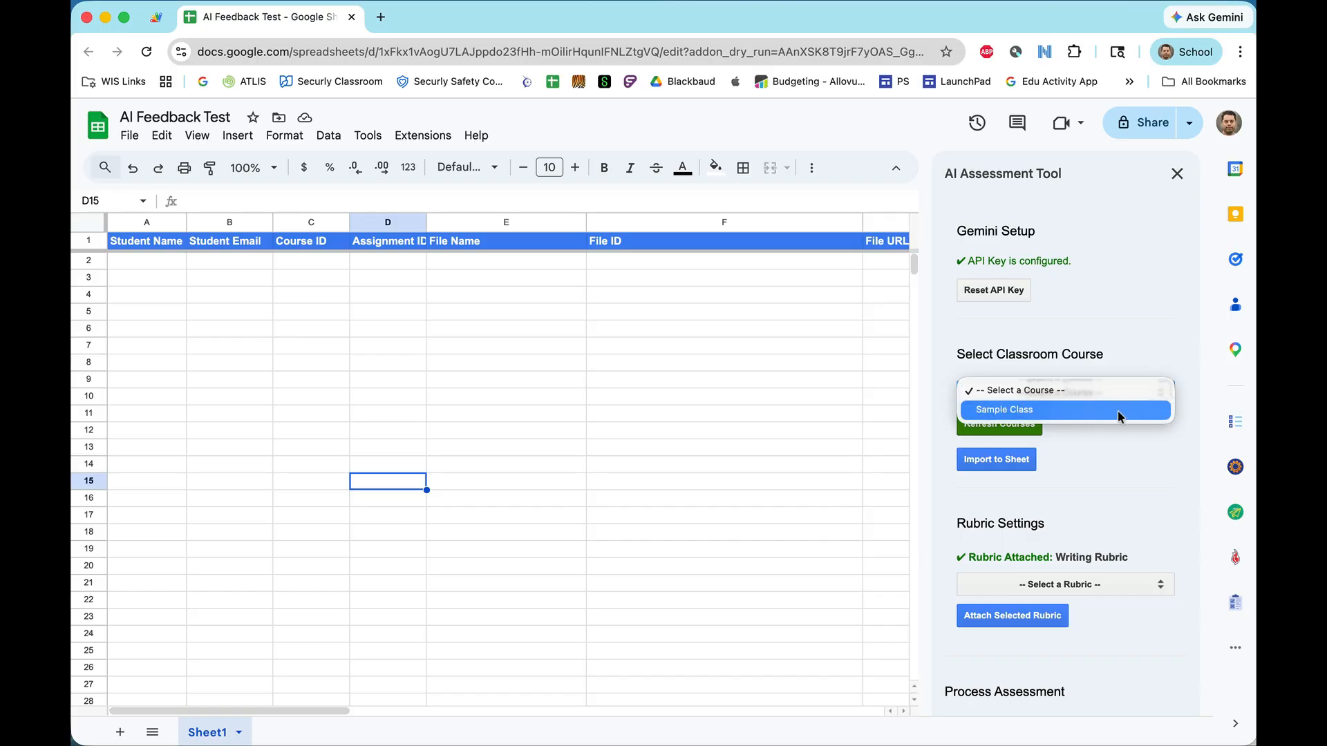
pyautogui.click(1069, 413)
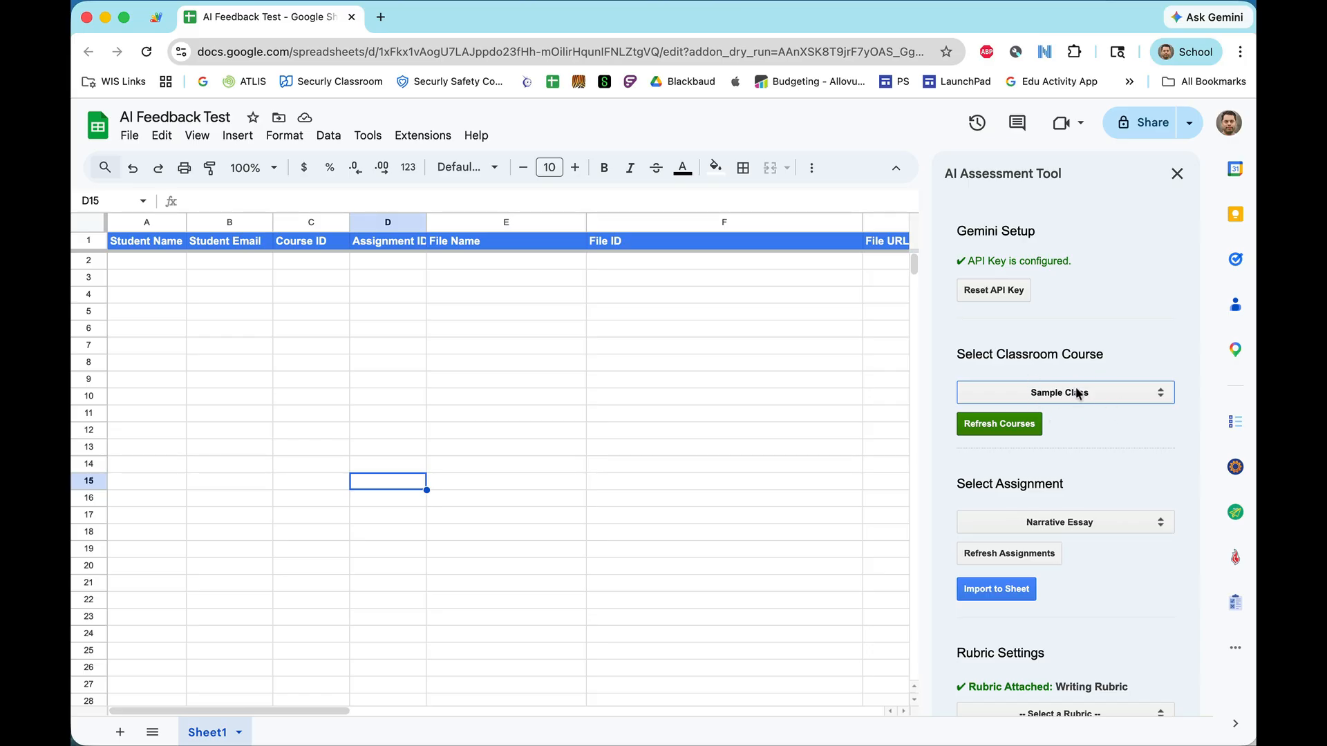
pyautogui.scroll(-2, 1087, 502)
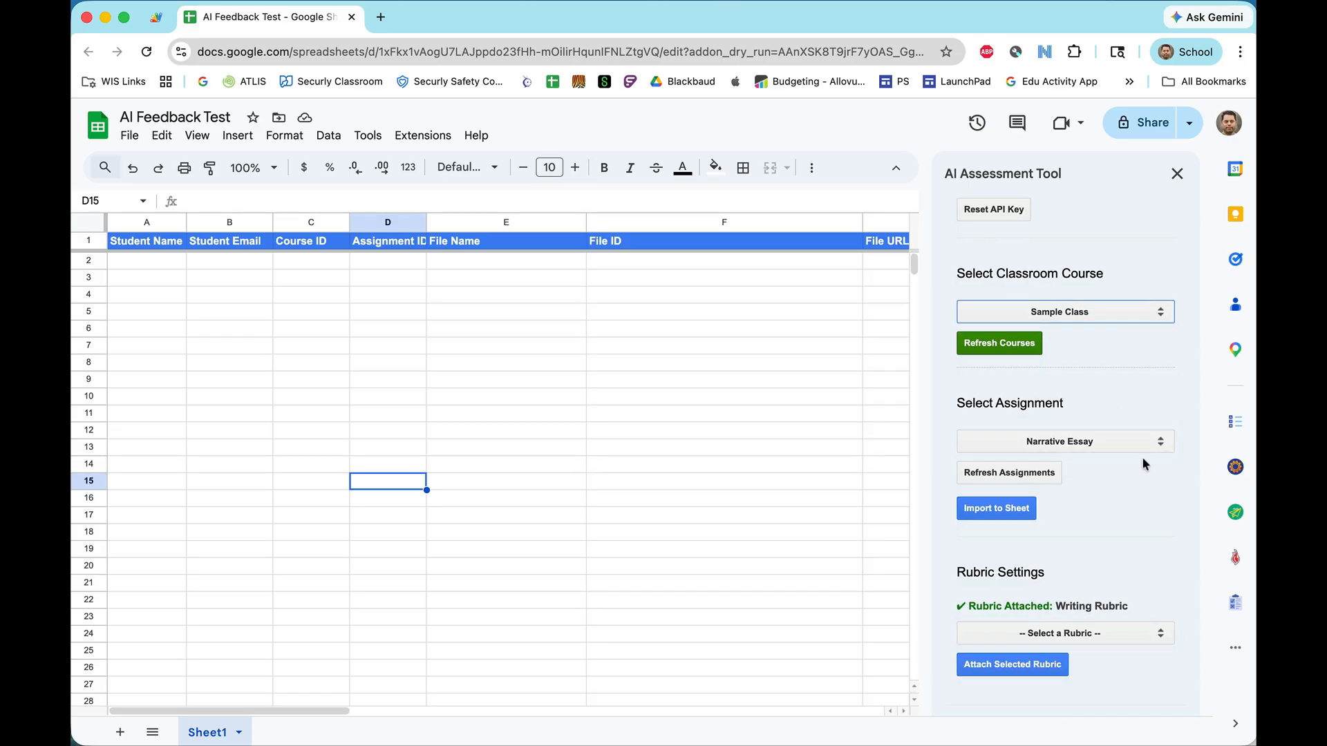
pyautogui.click(1160, 443)
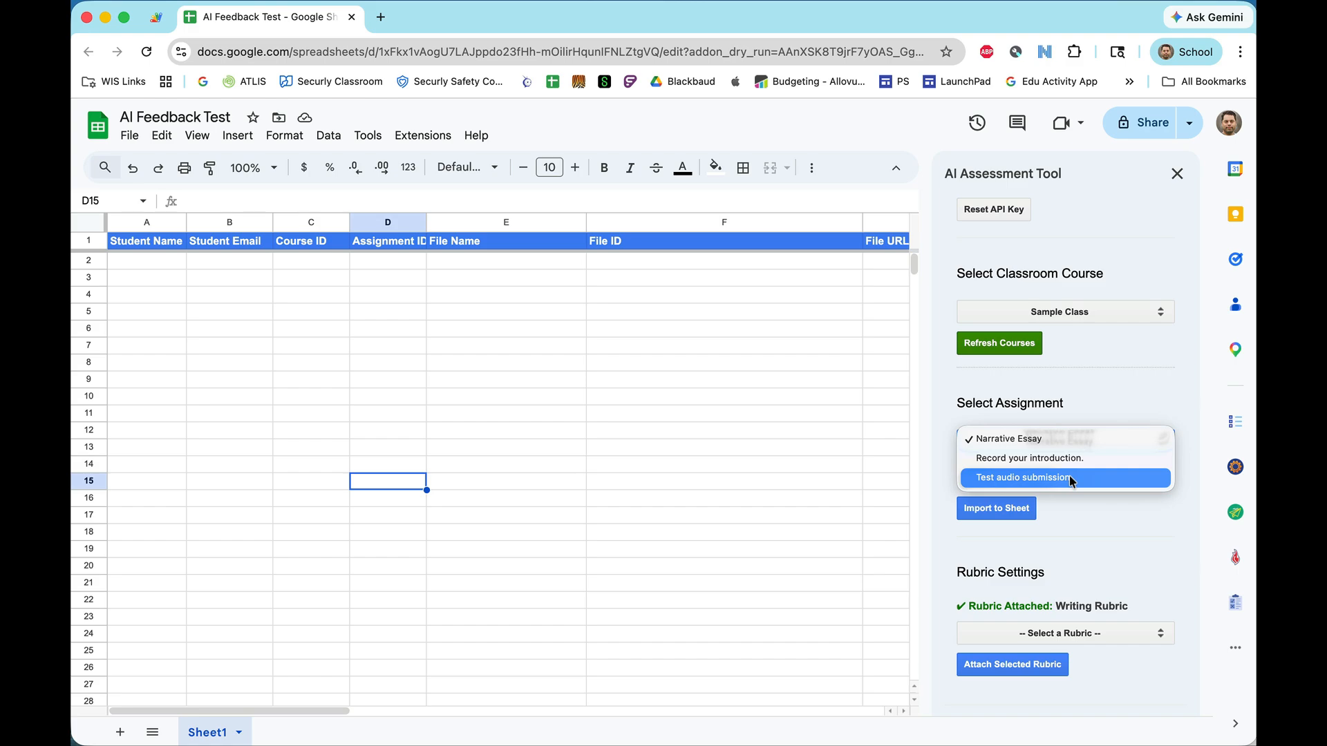
pyautogui.click(1028, 442)
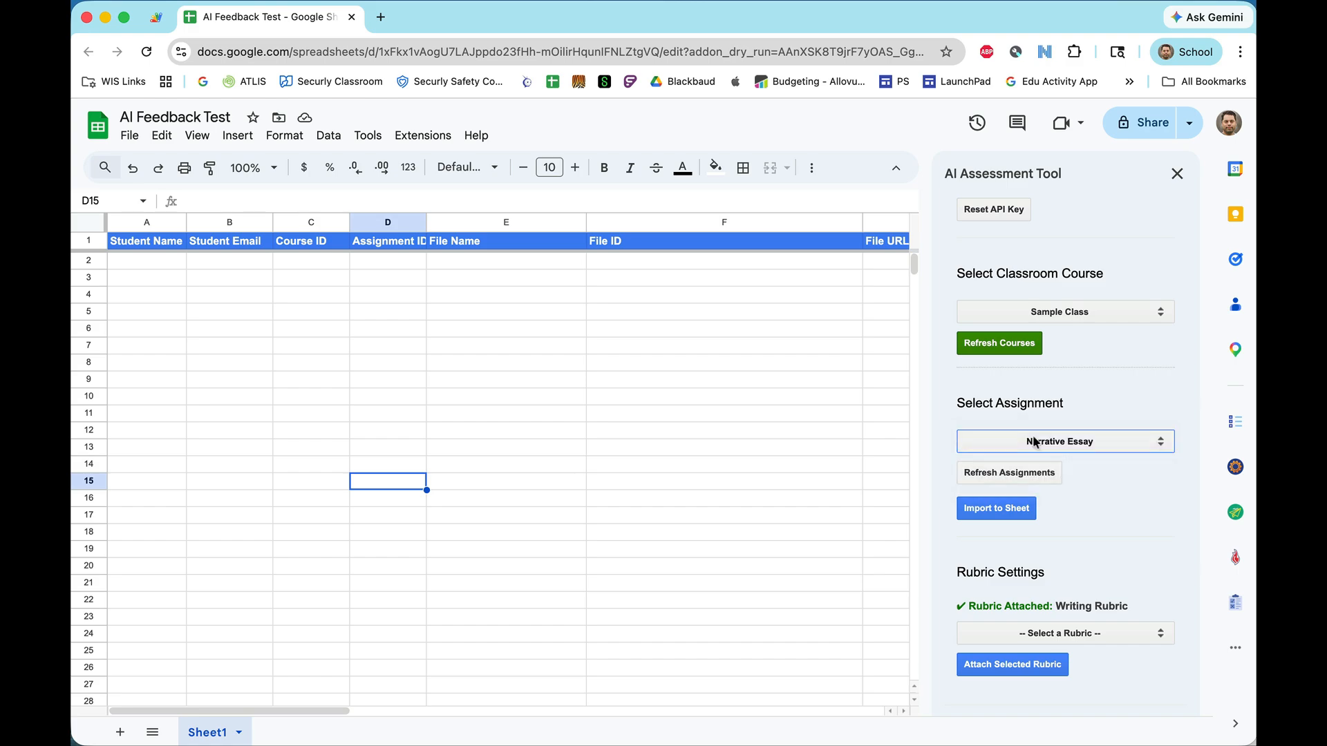
pyautogui.click(1003, 512)
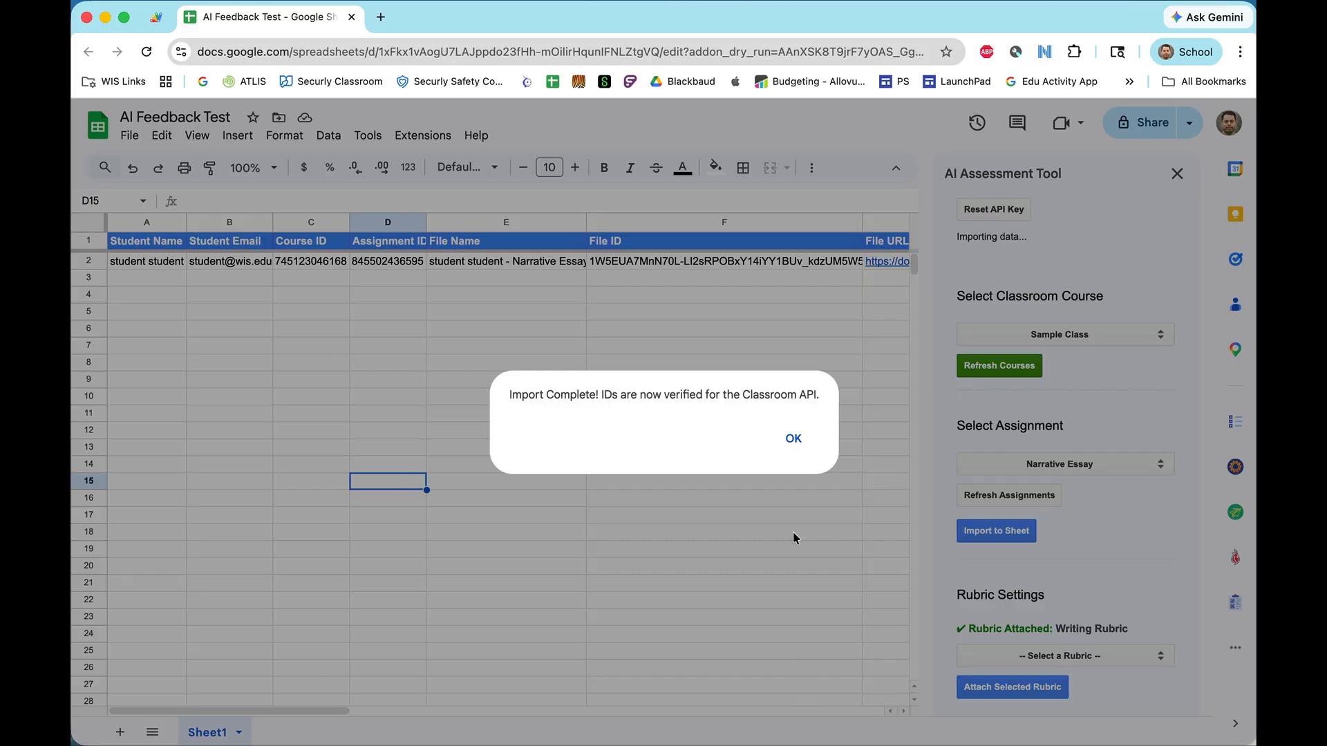
pyautogui.click(794, 440)
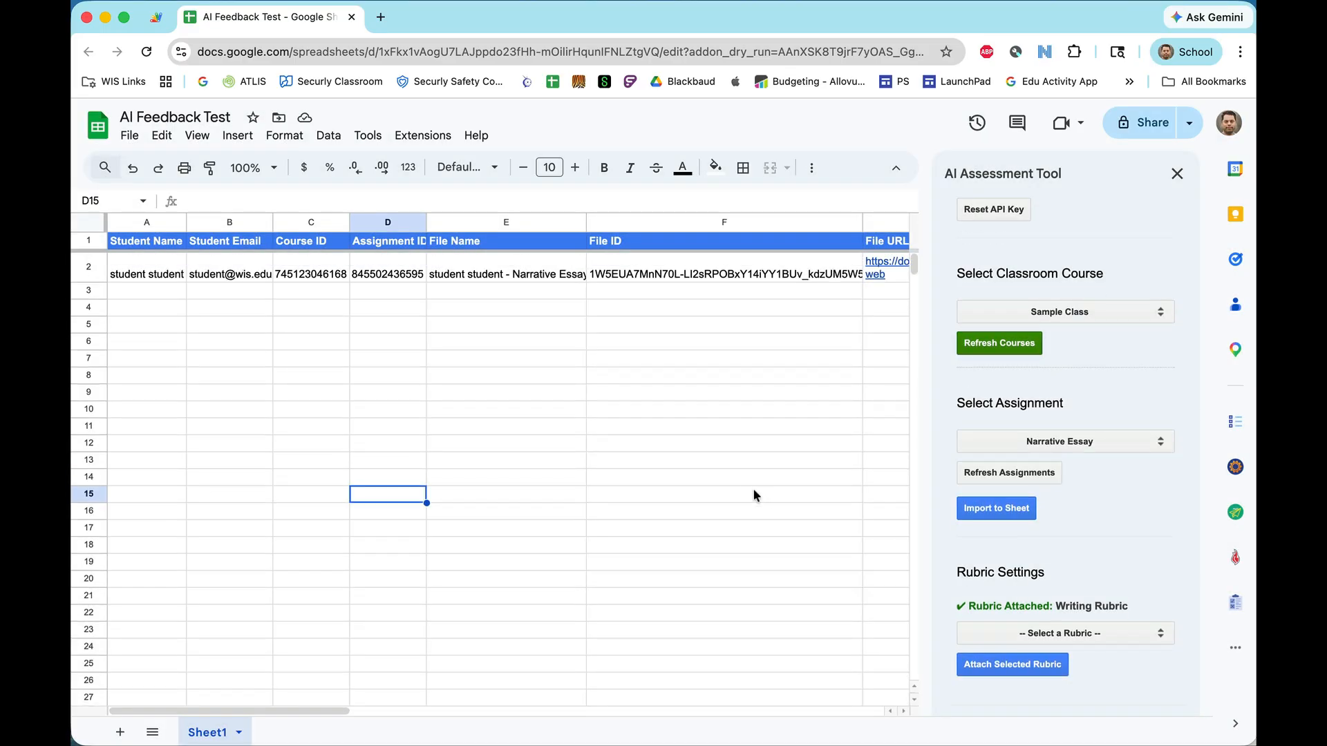
# Examine the imported submission row across the file name, ID, URL, Submission ID, Feedback and Status columns
pyautogui.hscroll(10, 754, 492)
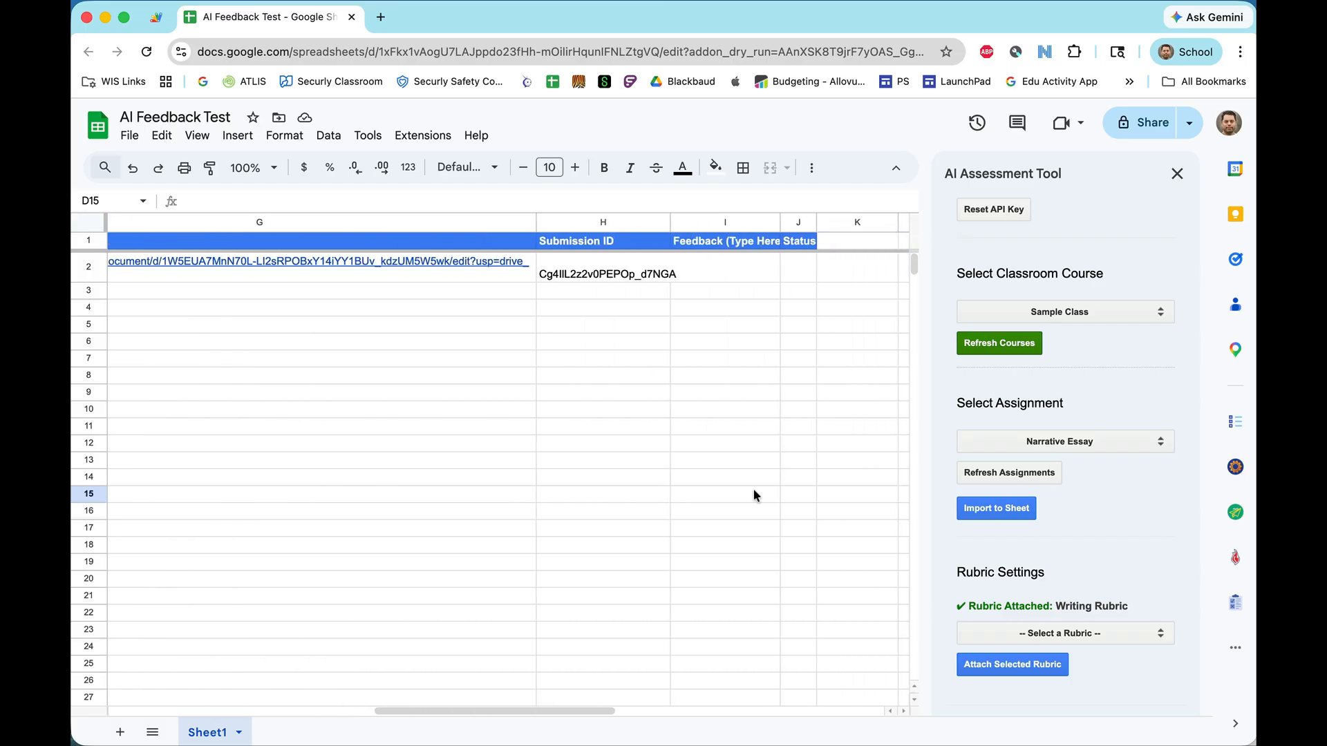
pyautogui.hscroll(-3, 753, 488)
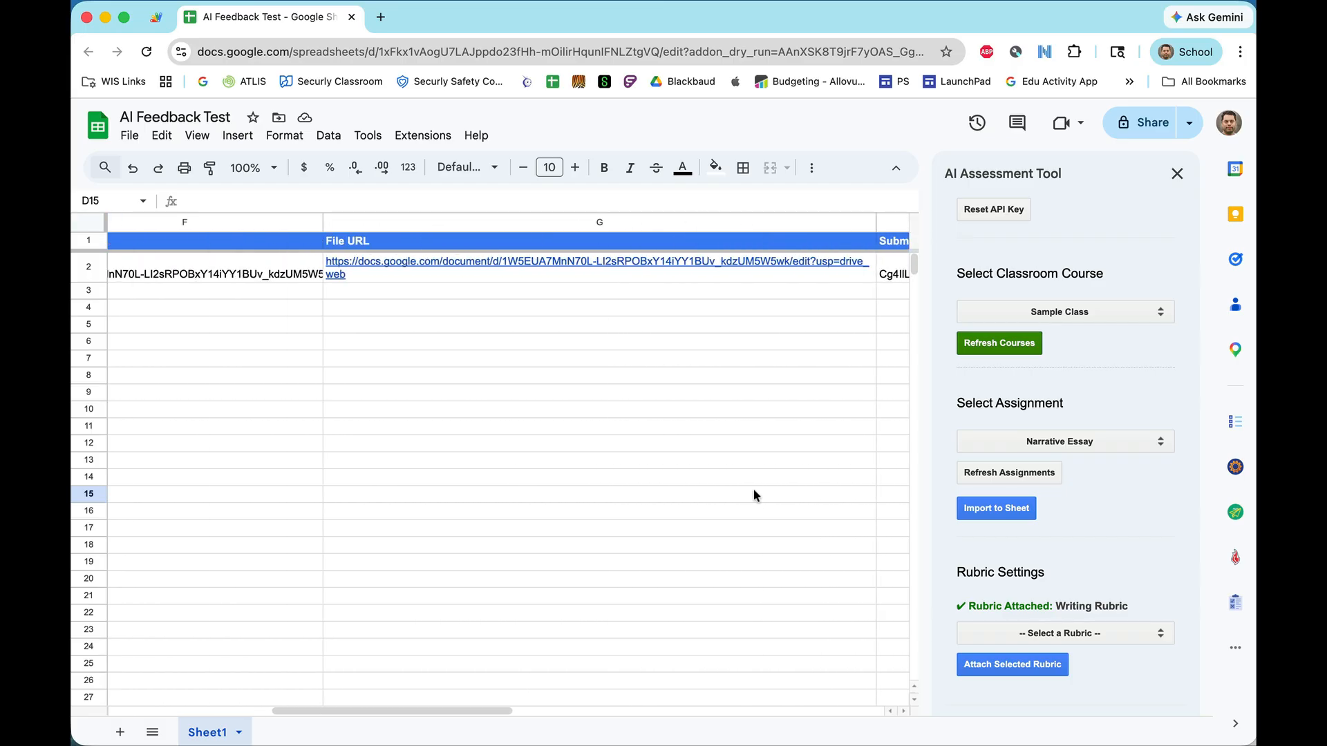
pyautogui.hscroll(-3, 678, 455)
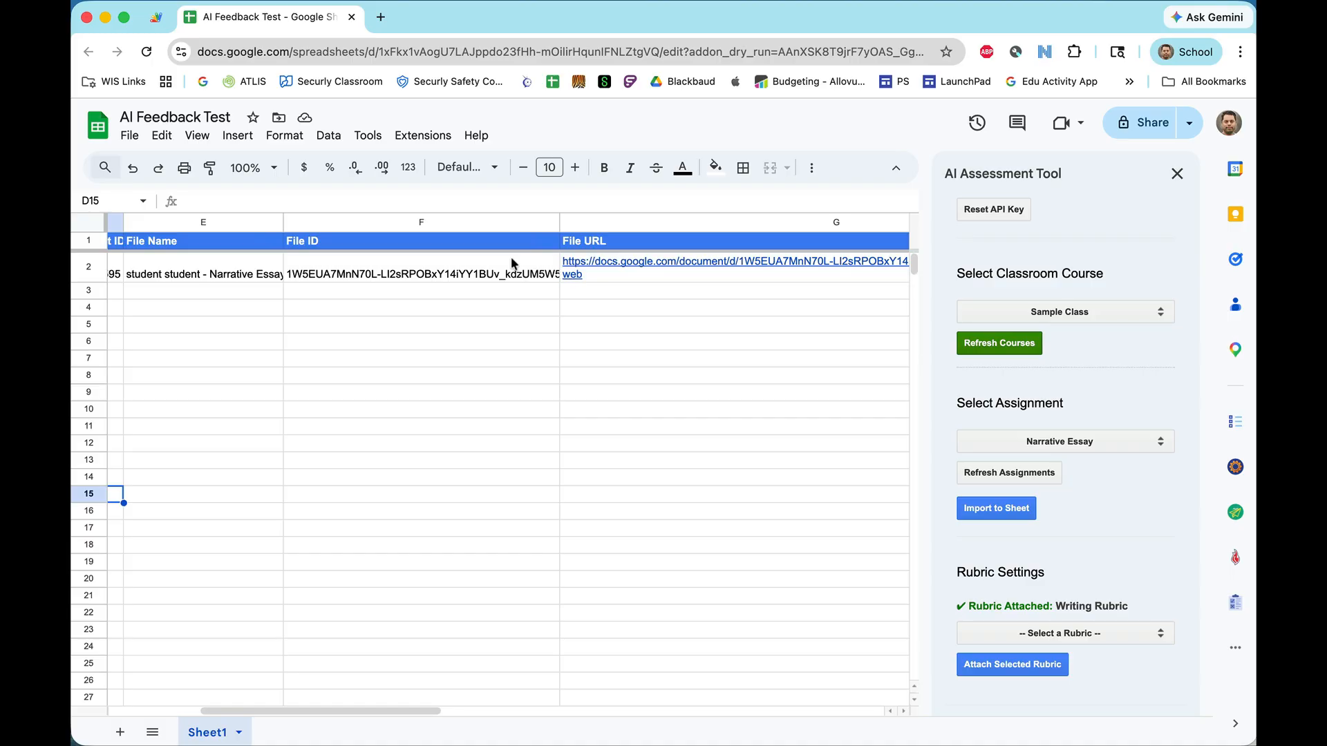
pyautogui.moveTo(680, 282)
pyautogui.hscroll(5, 659, 412)
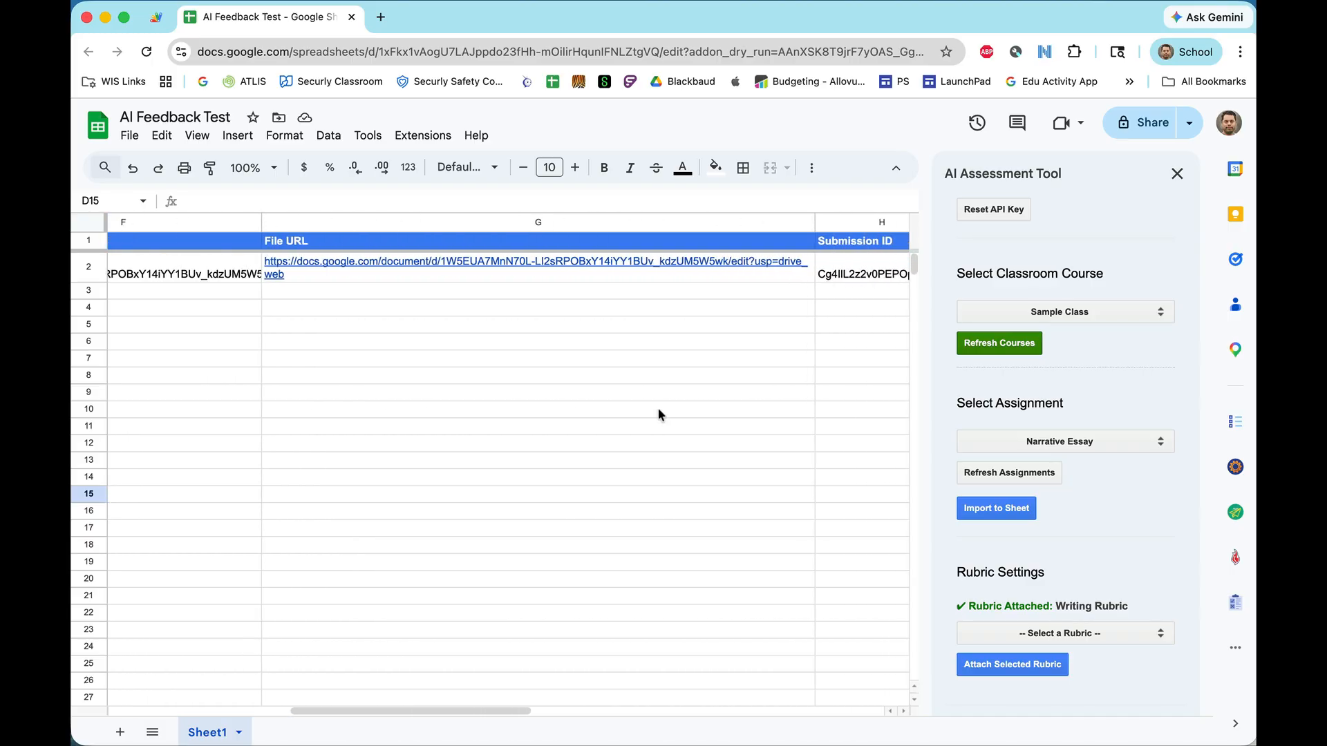
pyautogui.hscroll(5, 659, 414)
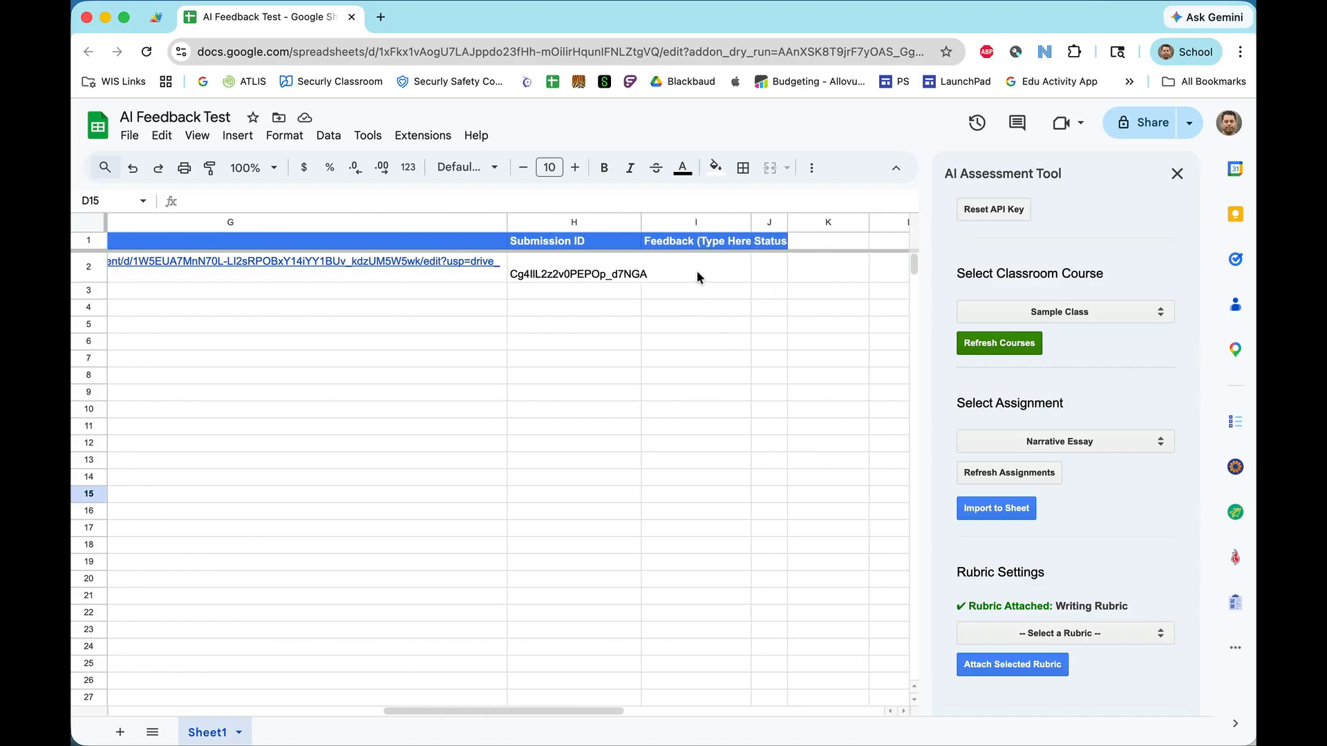
pyautogui.click(698, 274)
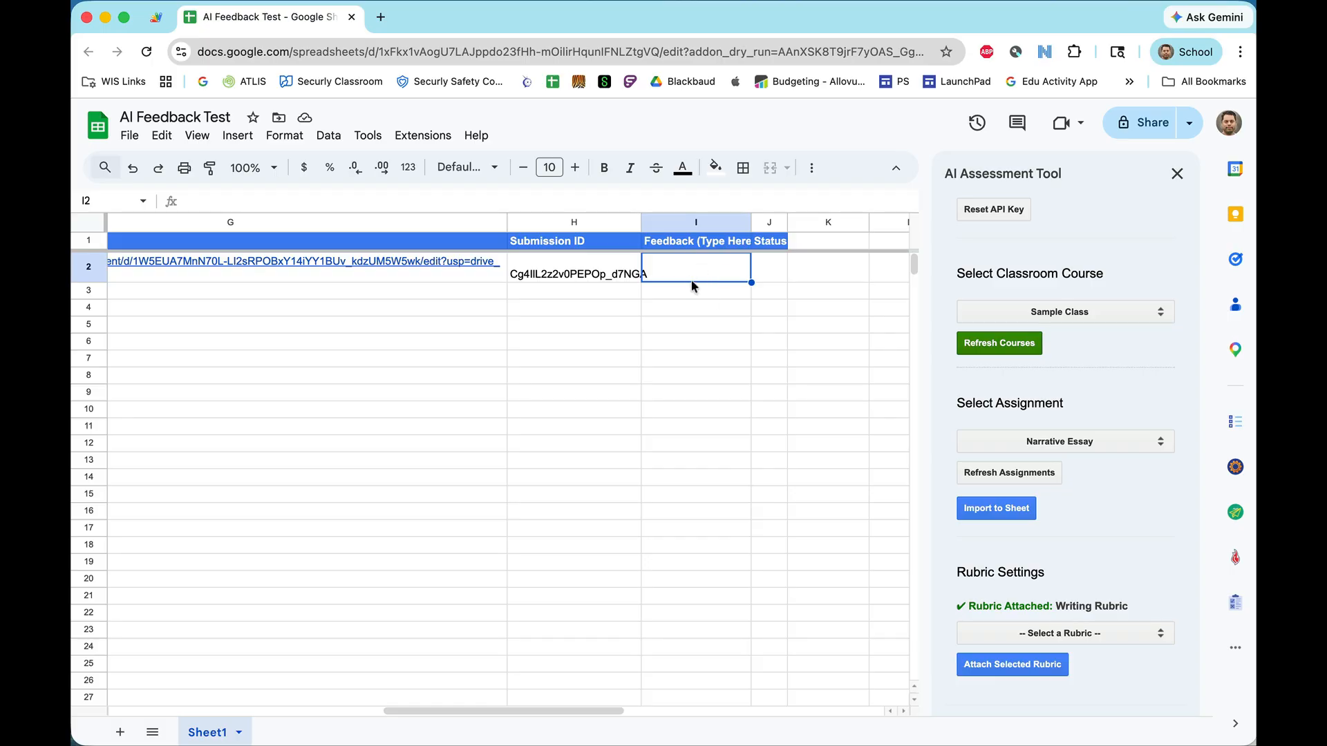
pyautogui.click(771, 266)
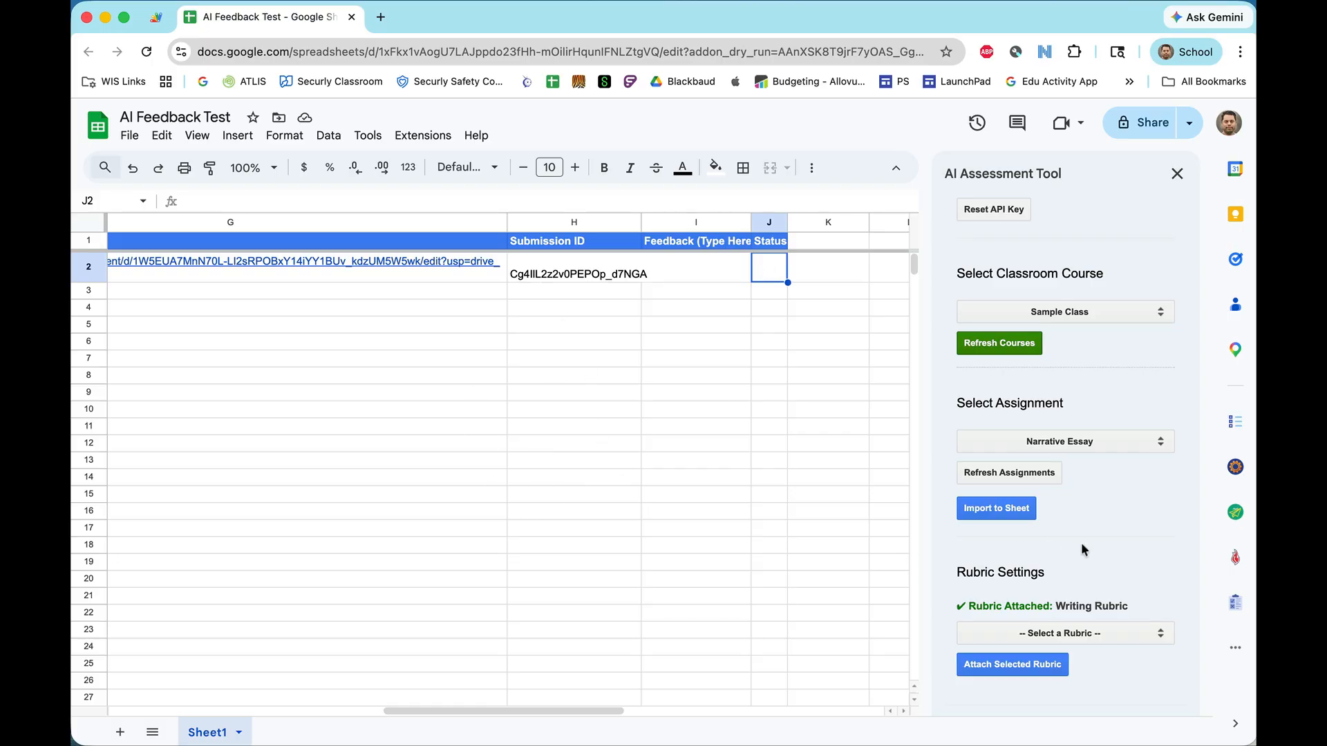
# Attach the Writing Rubric as the rubric for the assessment
pyautogui.scroll(-3, 1081, 543)
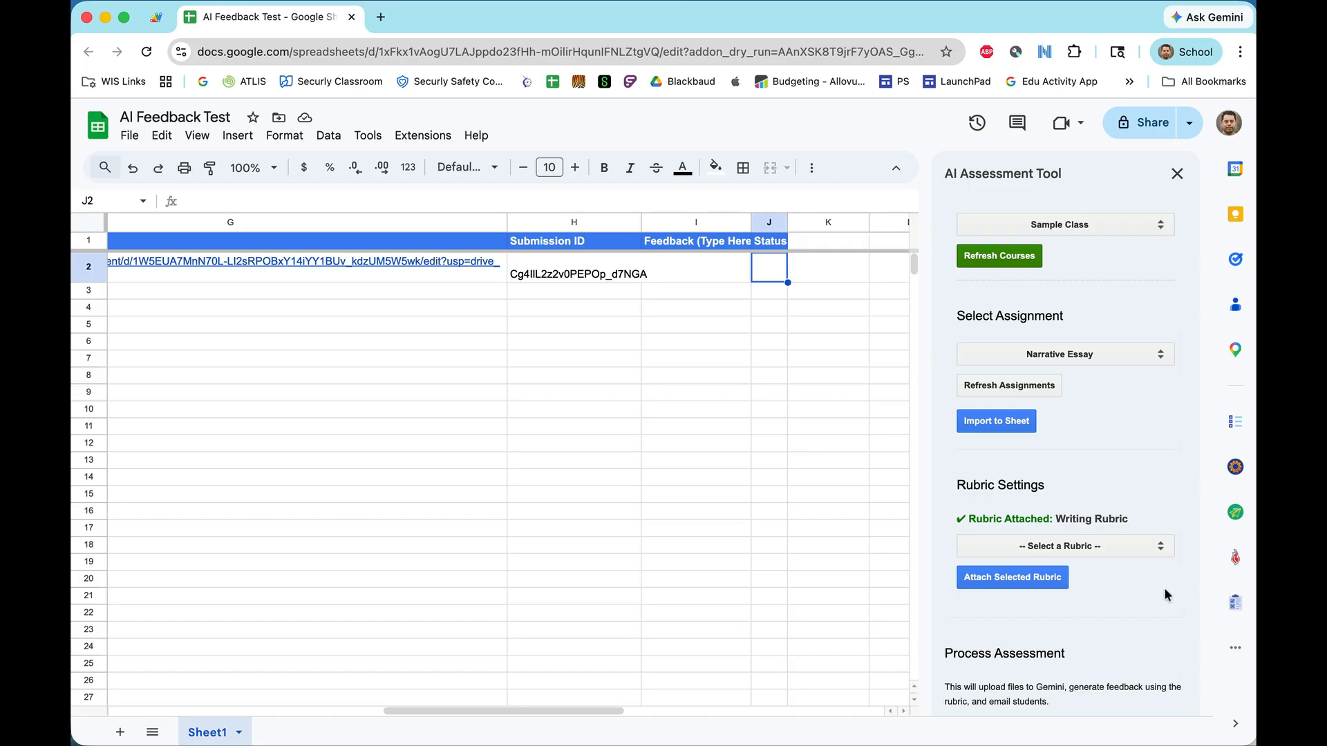
pyautogui.click(1163, 546)
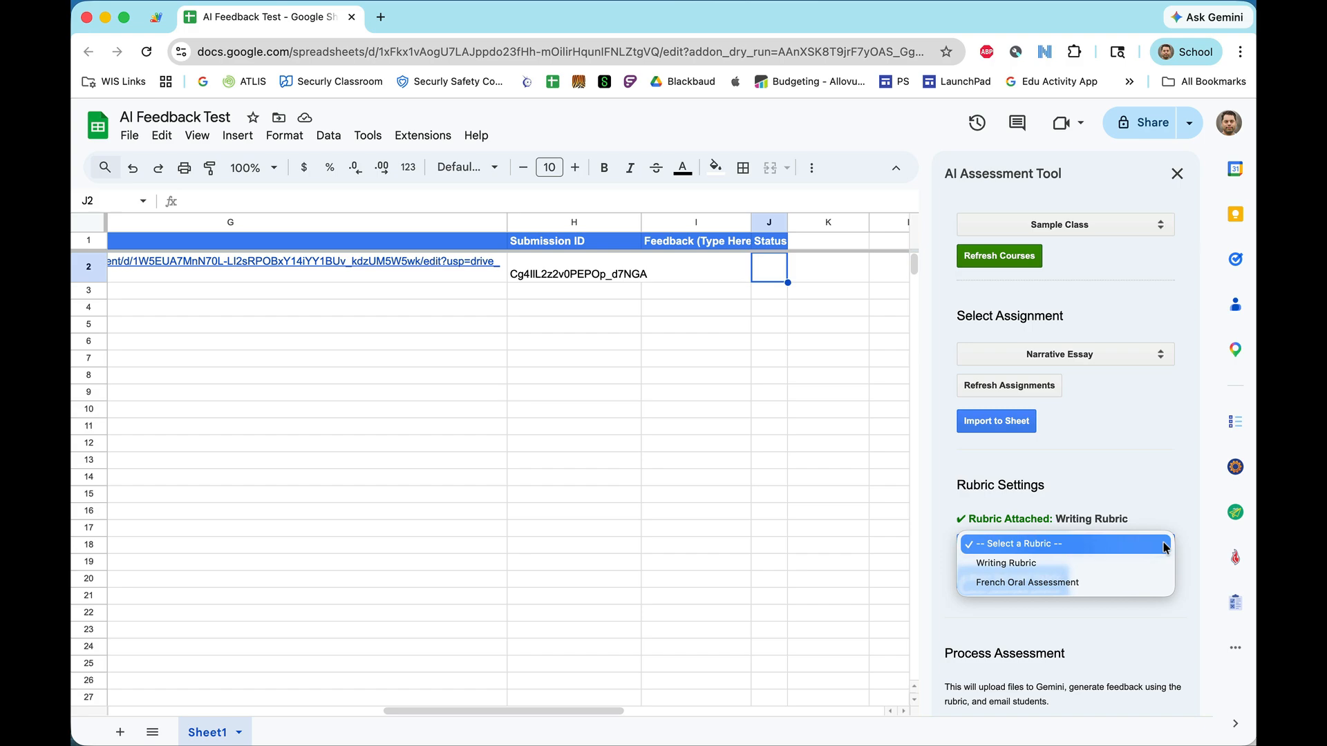
pyautogui.click(1070, 562)
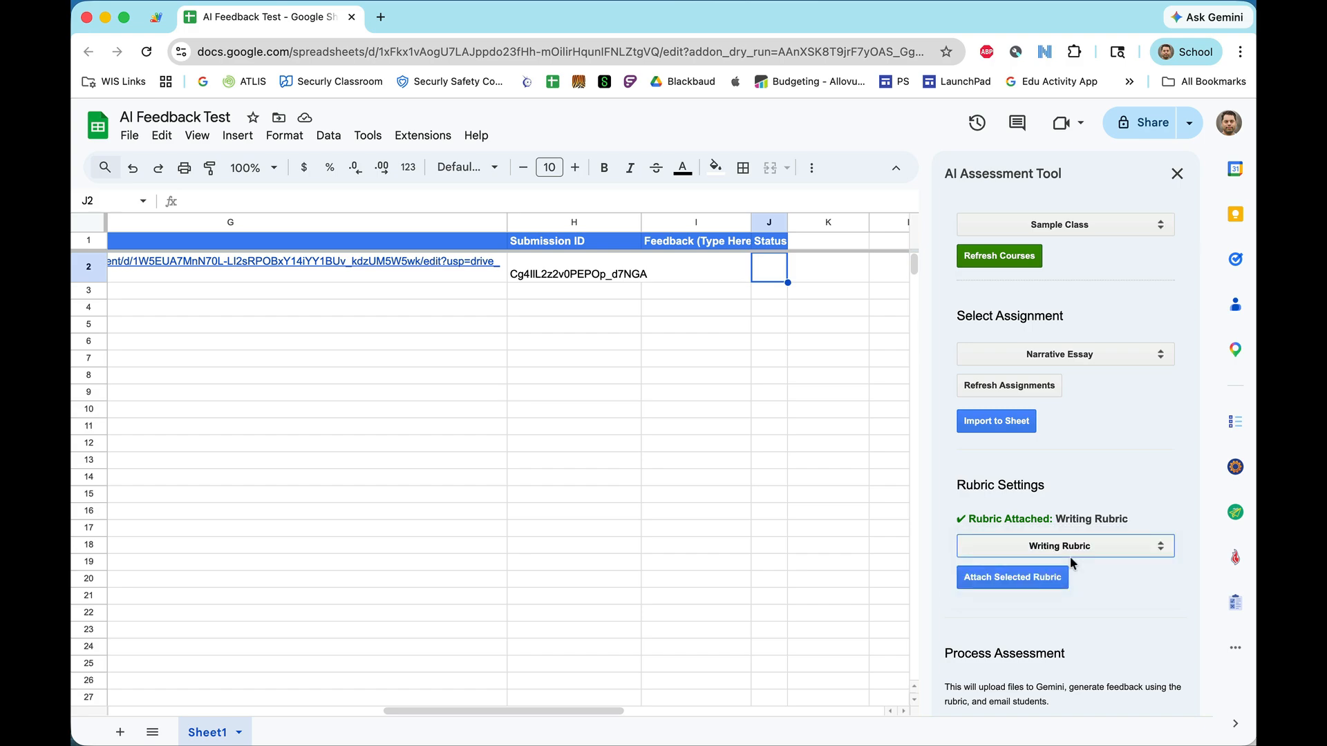
pyautogui.click(1021, 581)
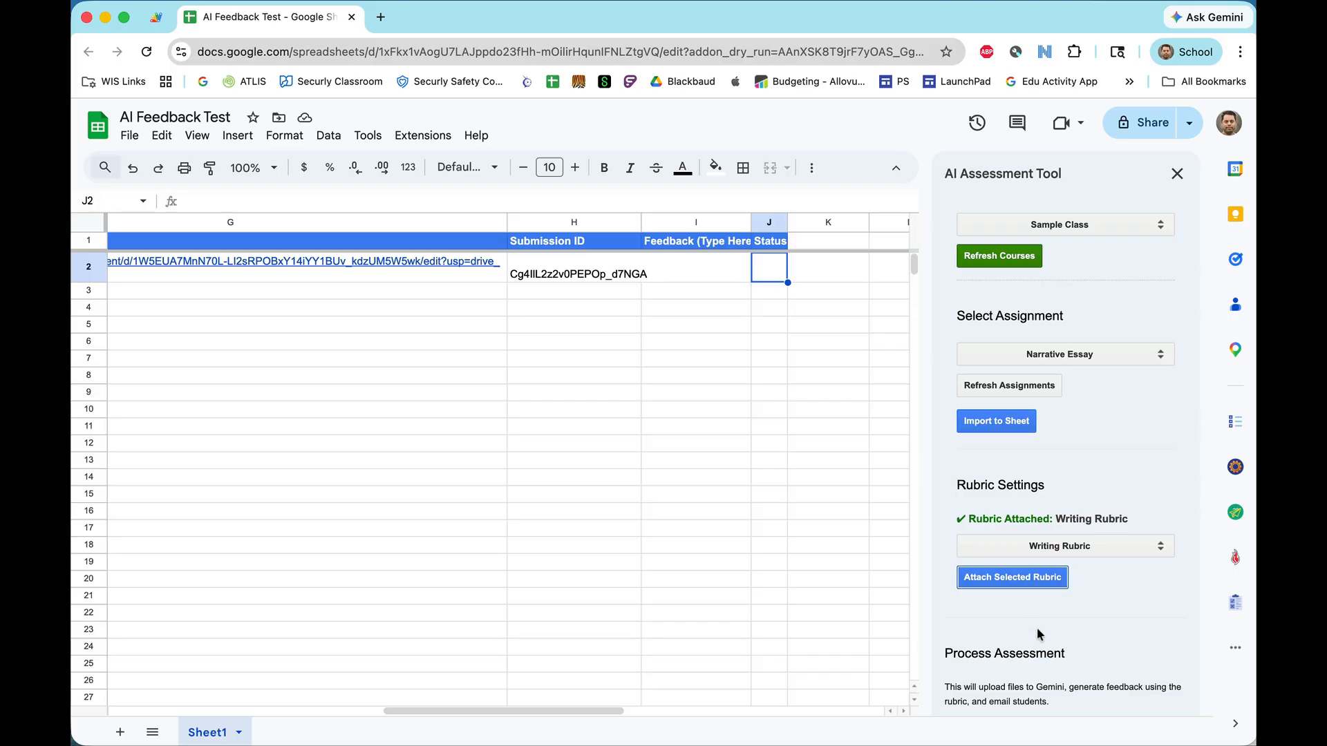
# Run the batch assessment and check the generated feedback in cell I2
pyautogui.scroll(-1, 1036, 631)
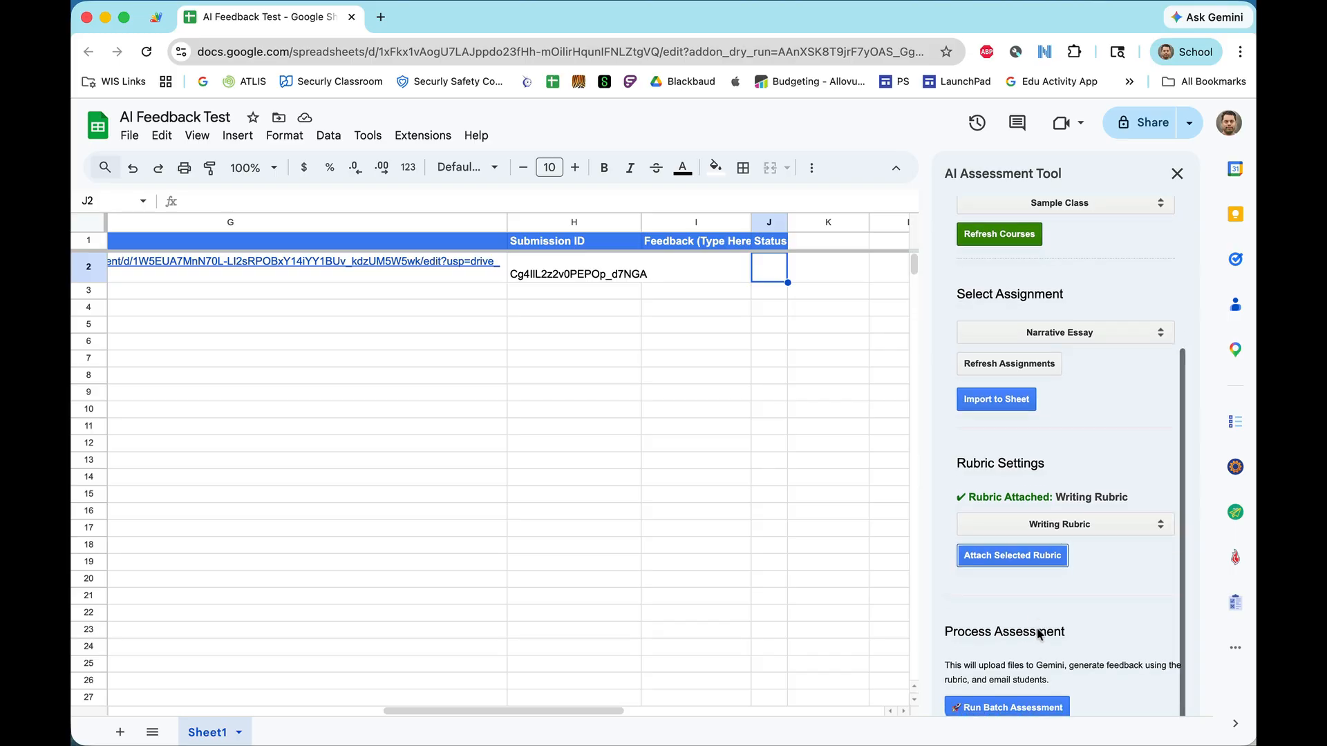
pyautogui.click(1011, 710)
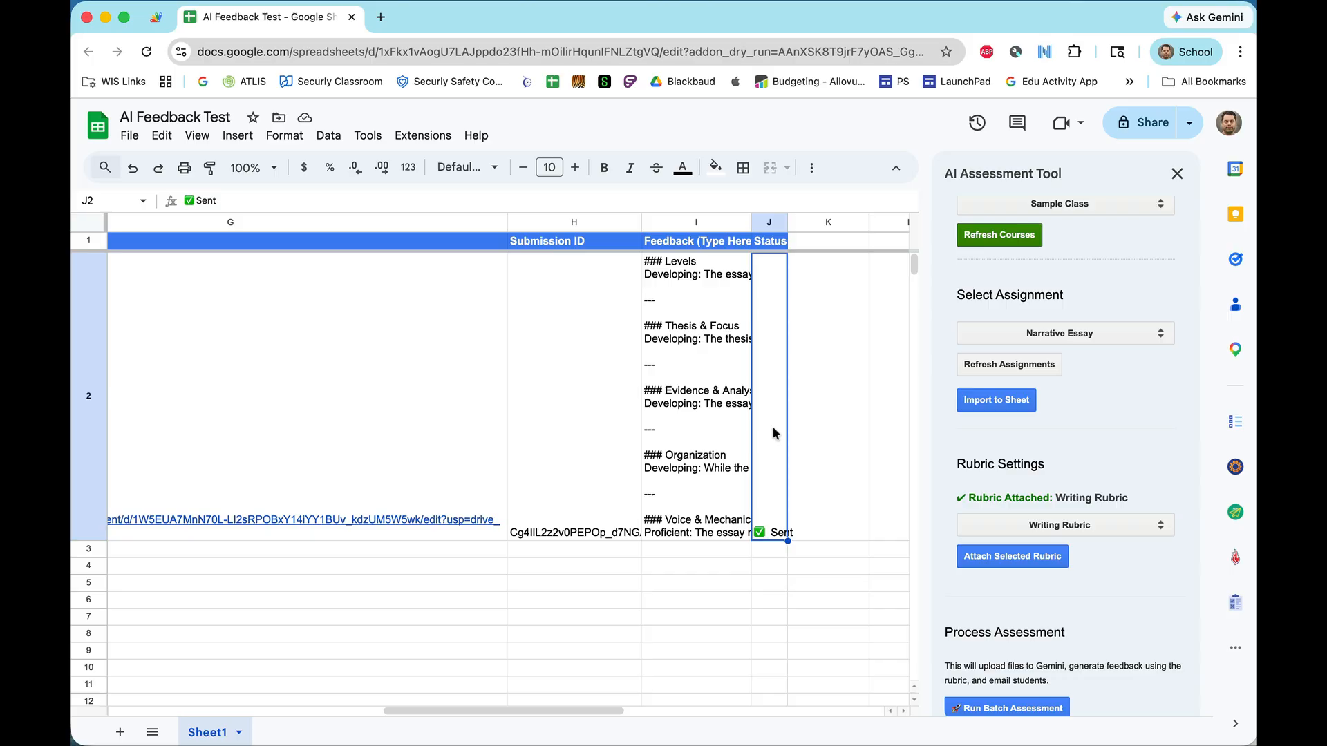
pyautogui.click(720, 428)
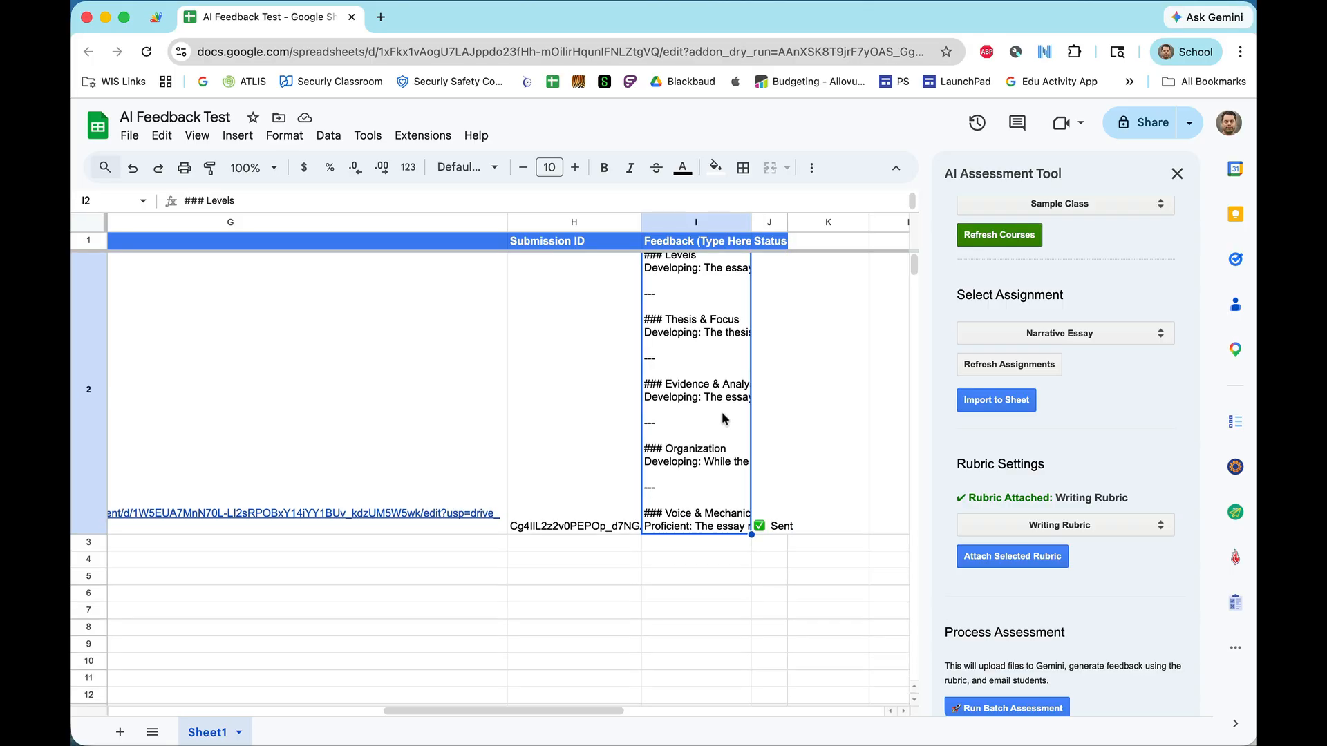
pyautogui.scroll(-2, 722, 412)
pyautogui.scroll(2, 721, 412)
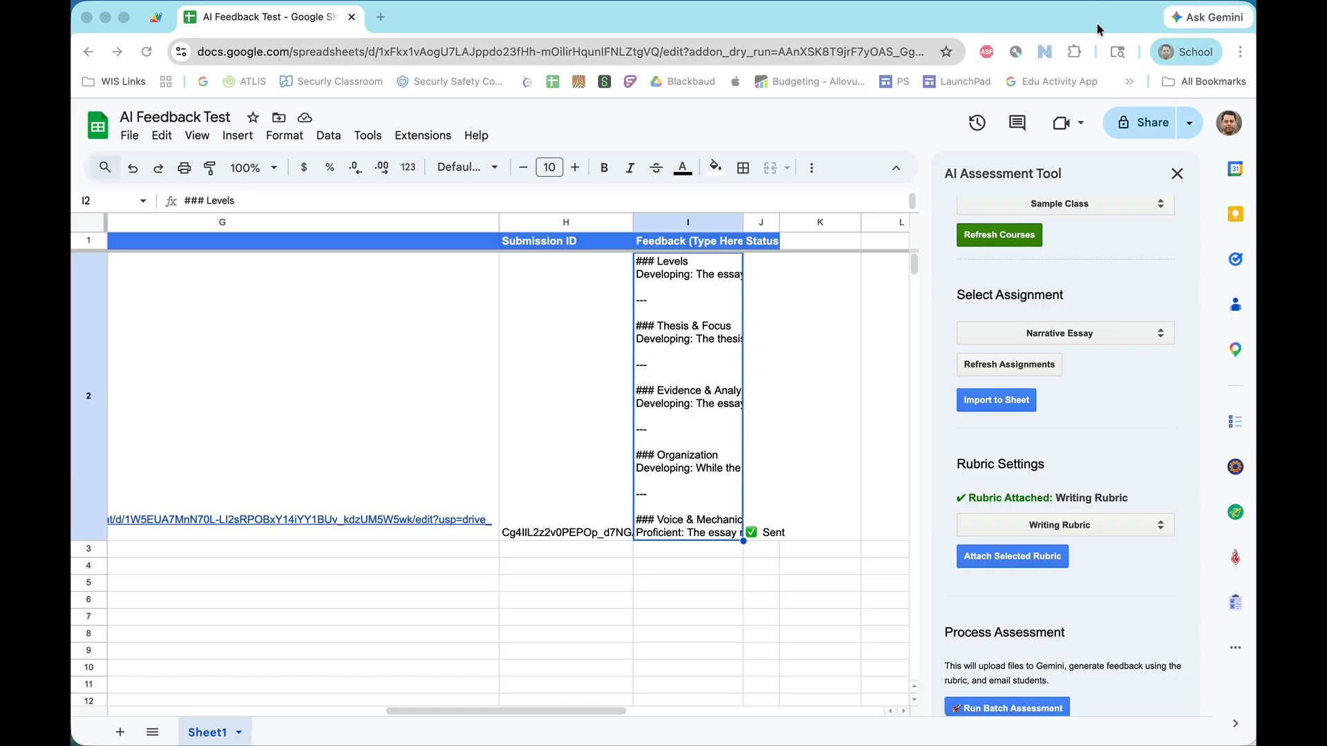
# Switch to the student's Gmail window and open the Detailed Feedback email in the inbox
pyautogui.moveTo(1097, 9); pyautogui.dragTo(1108, 86)
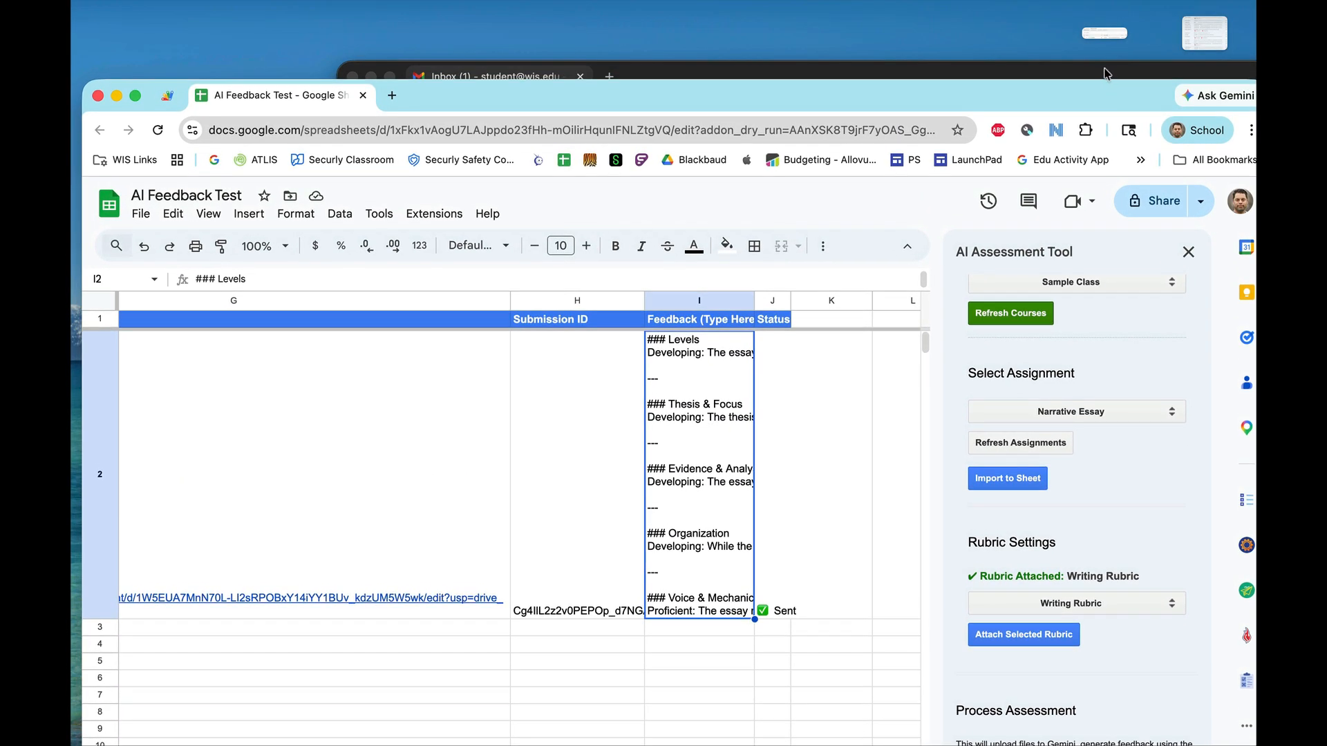
pyautogui.moveTo(1105, 72); pyautogui.dragTo(952, 26)
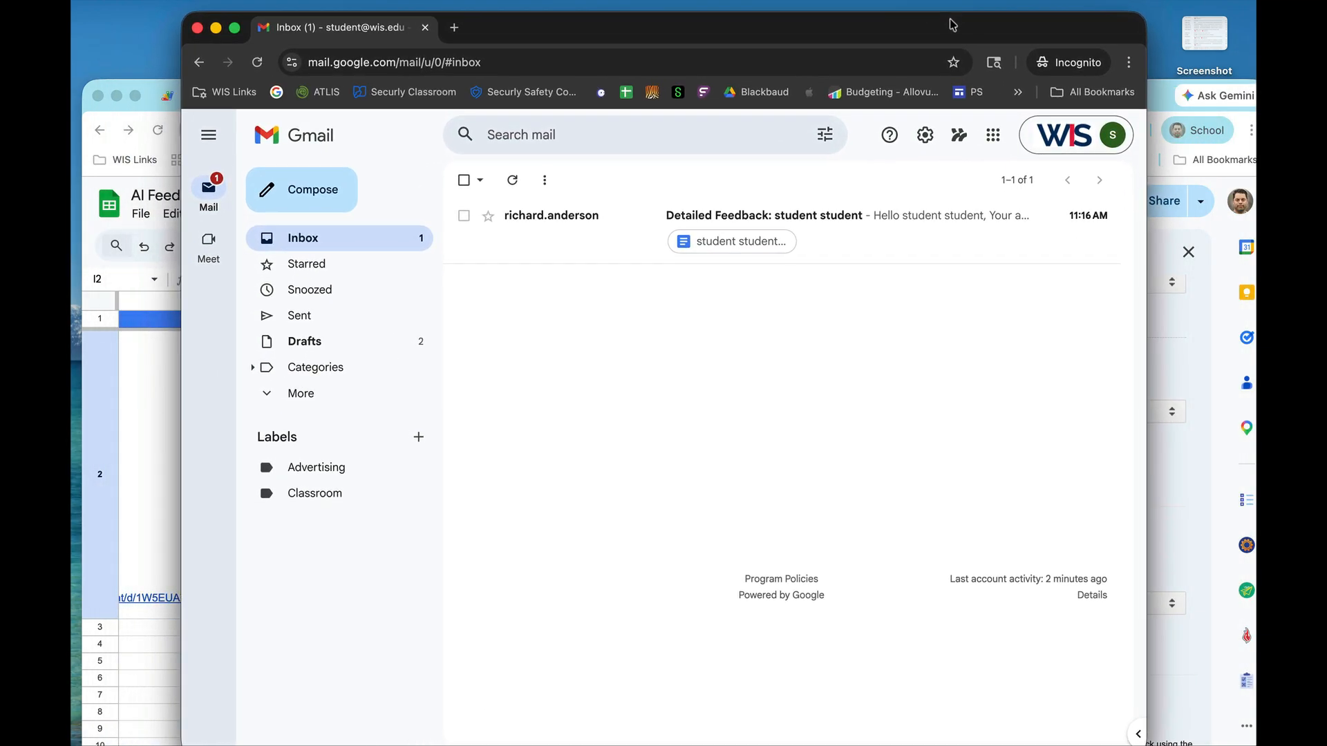
pyautogui.click(857, 219)
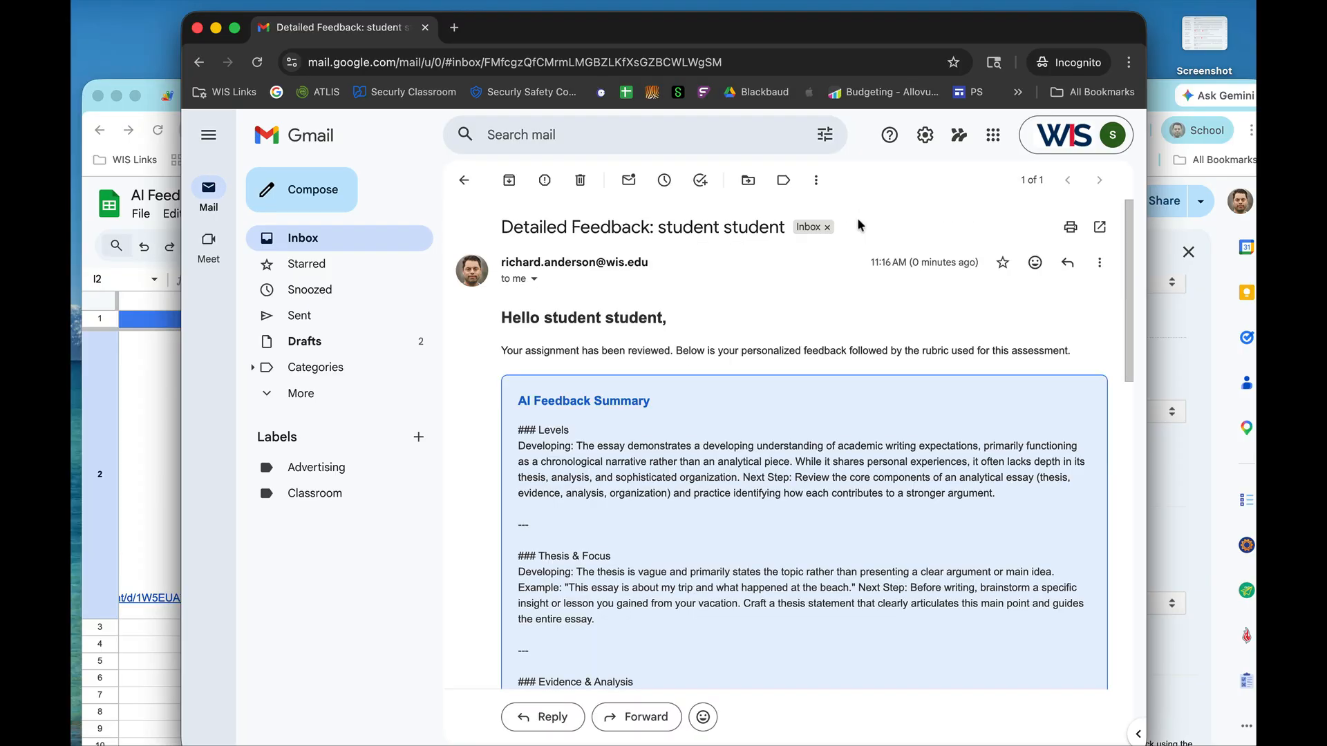
# Read the email's AI Feedback Summary, including the level ratings and next steps, and the Grading Rubric Reference table
pyautogui.scroll(-2, 848, 358)
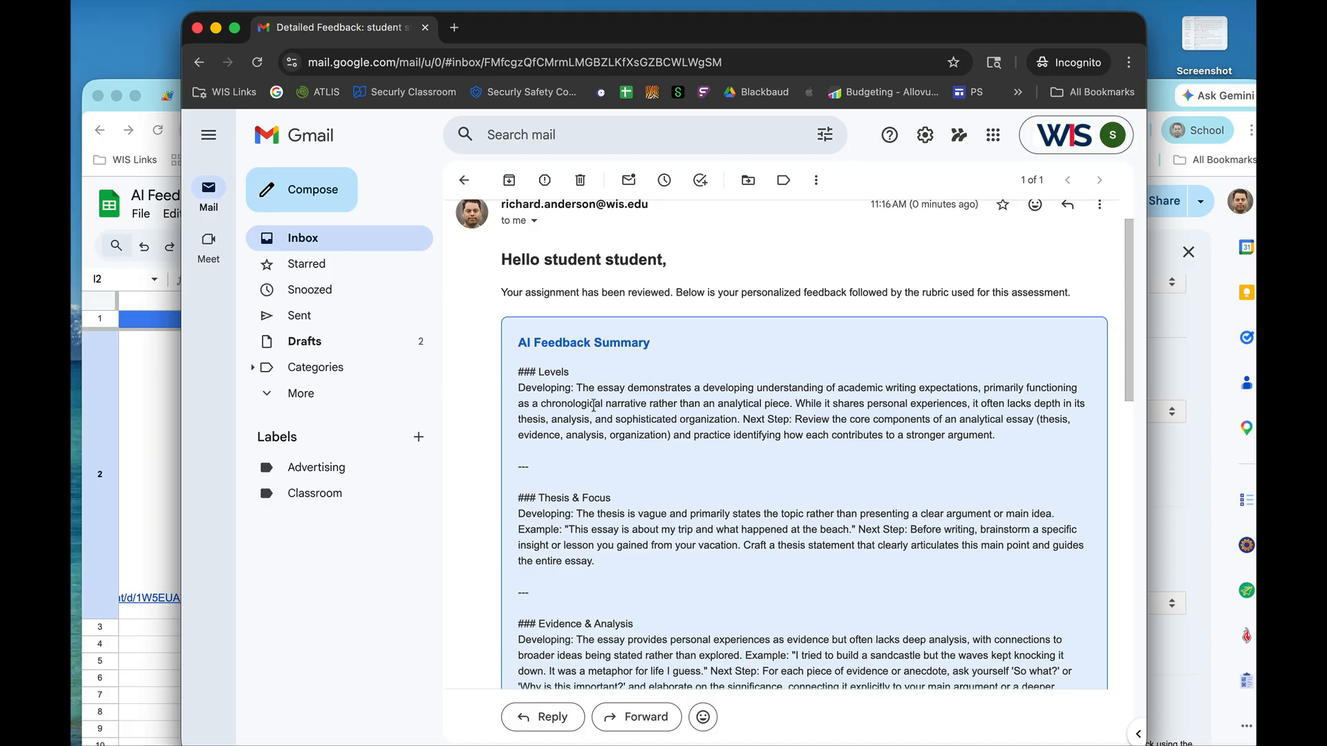
pyautogui.scroll(-1, 589, 446)
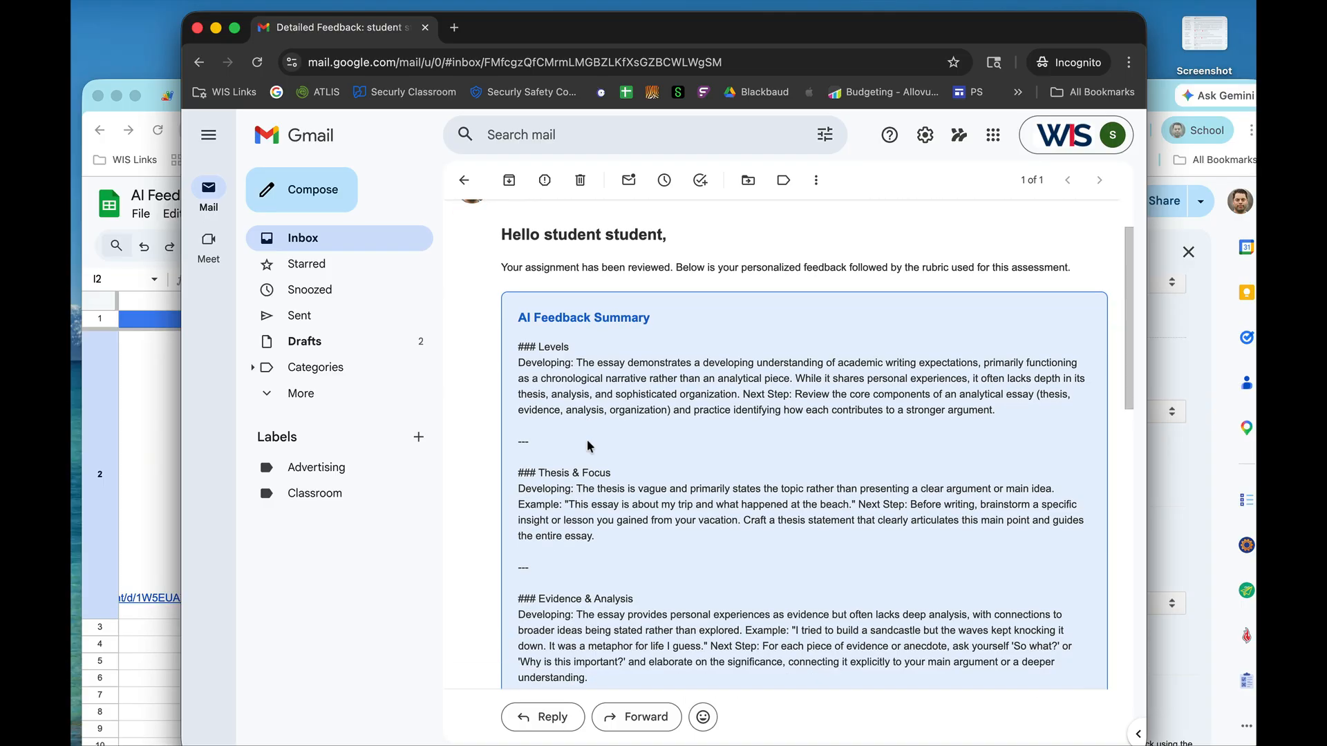
pyautogui.moveTo(519, 362); pyautogui.dragTo(574, 367)
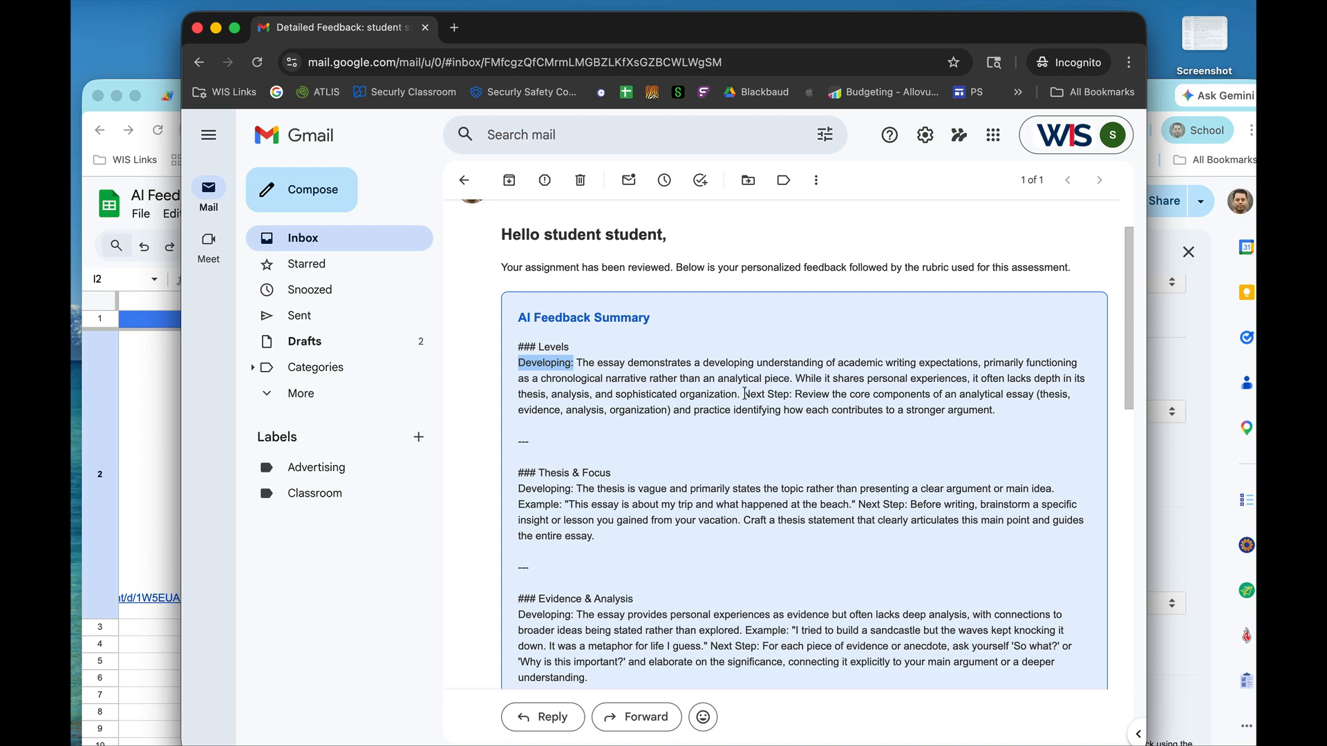
pyautogui.moveTo(744, 394); pyautogui.dragTo(793, 396)
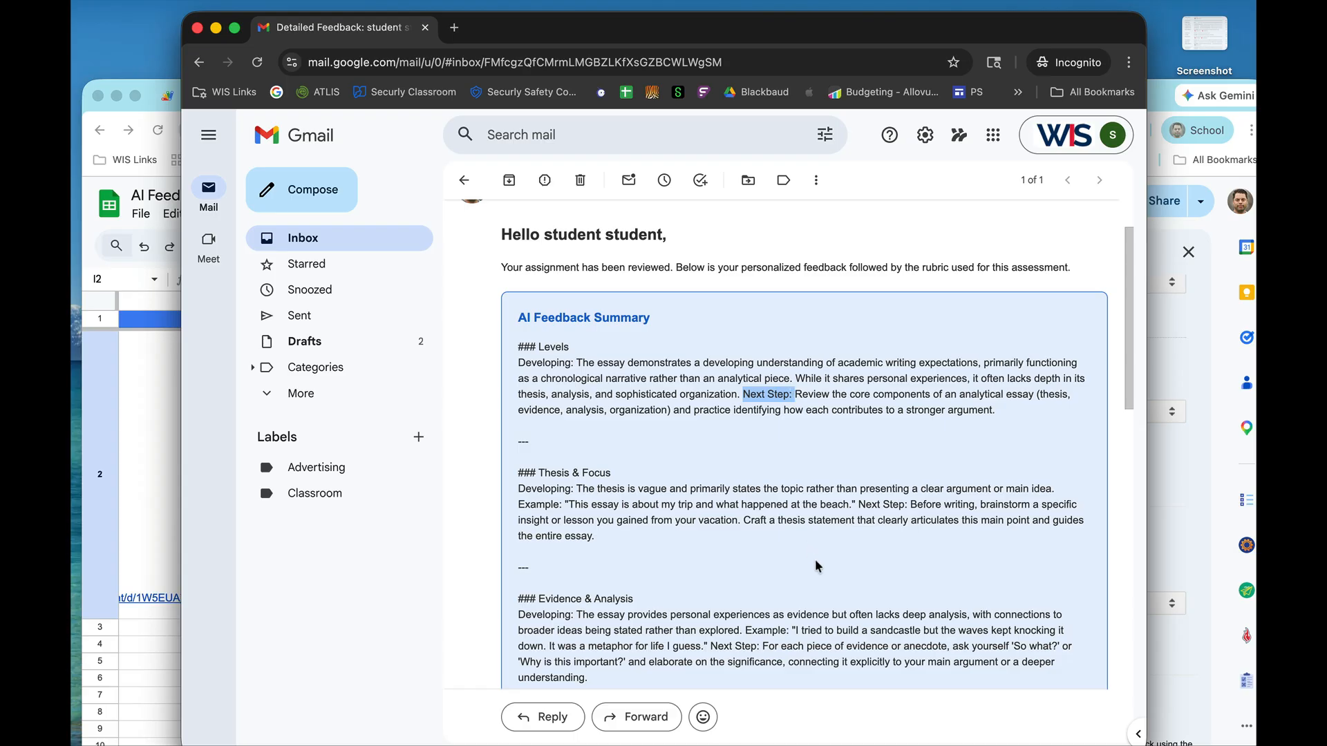
pyautogui.scroll(-3, 820, 568)
pyautogui.scroll(-4, 820, 568)
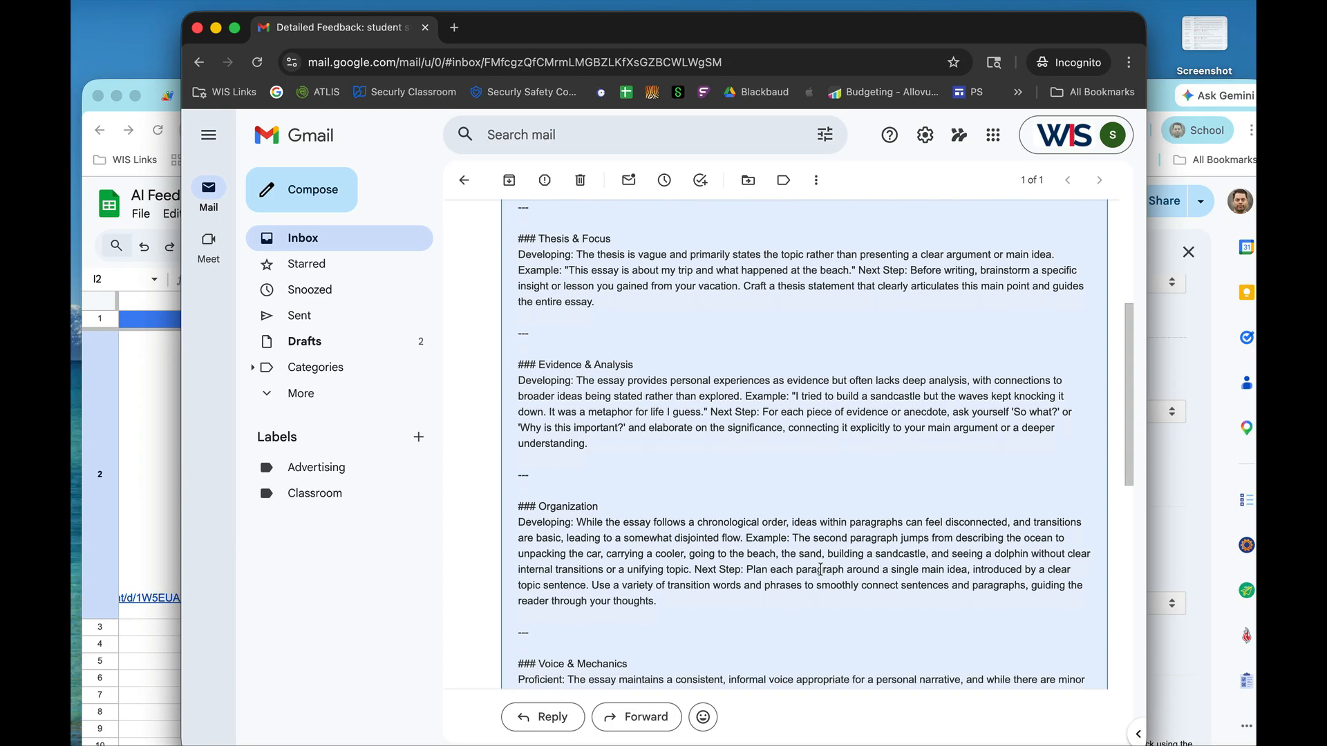
pyautogui.scroll(-5, 821, 574)
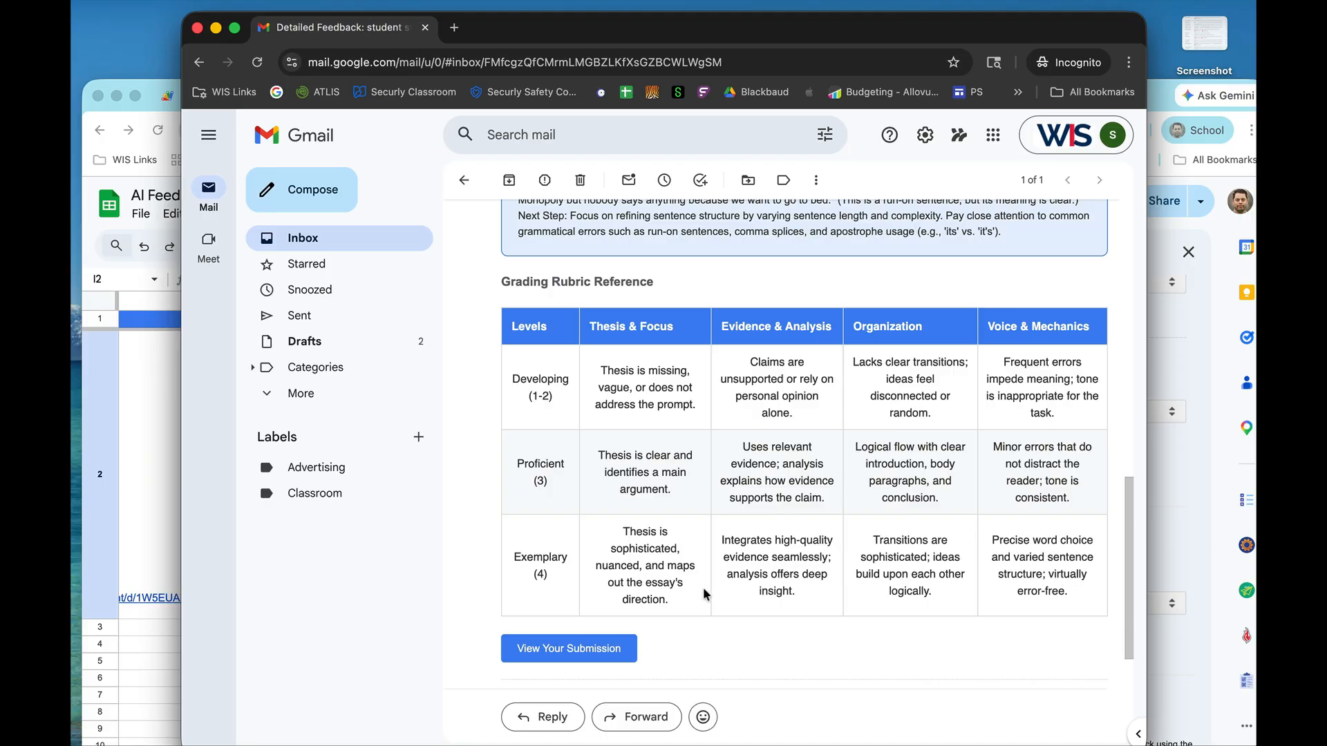
pyautogui.scroll(-1, 832, 586)
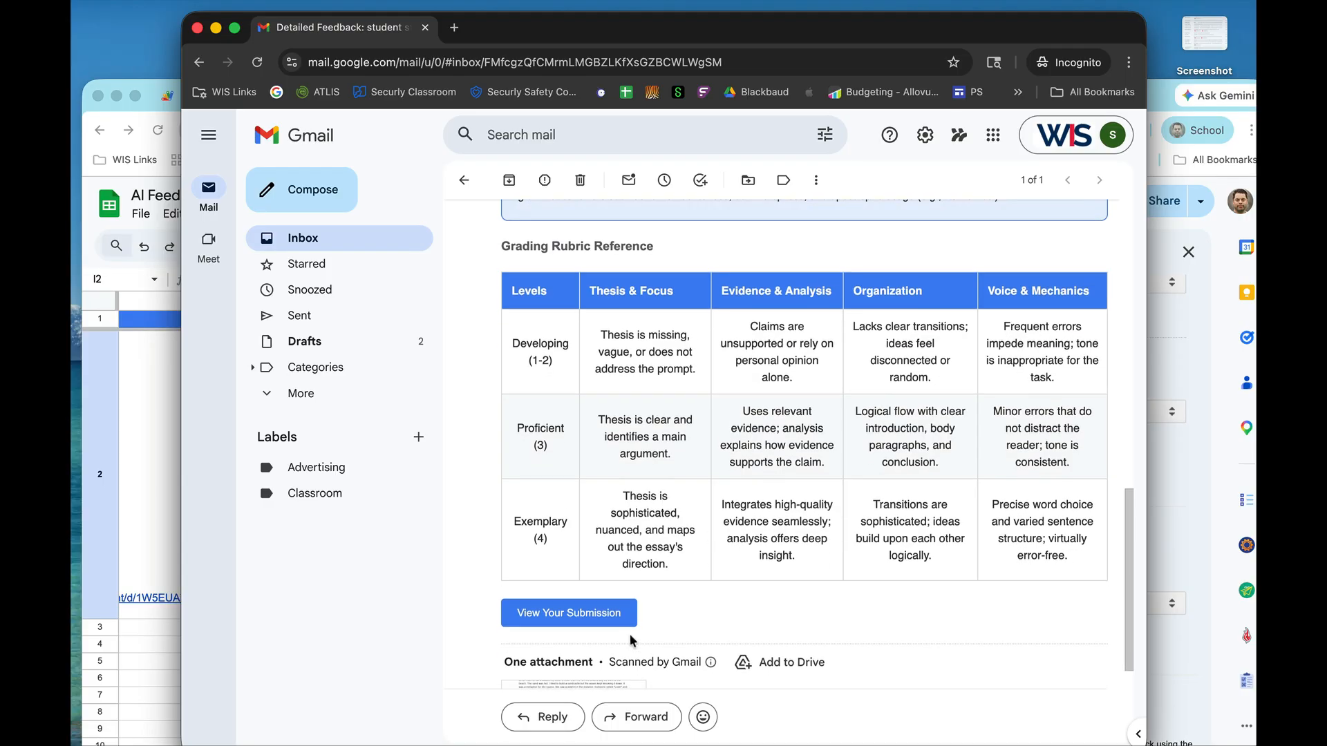
# View the submitted essay linked in the email, close it, and review the email's attachment and feedback summary
pyautogui.click(583, 622)
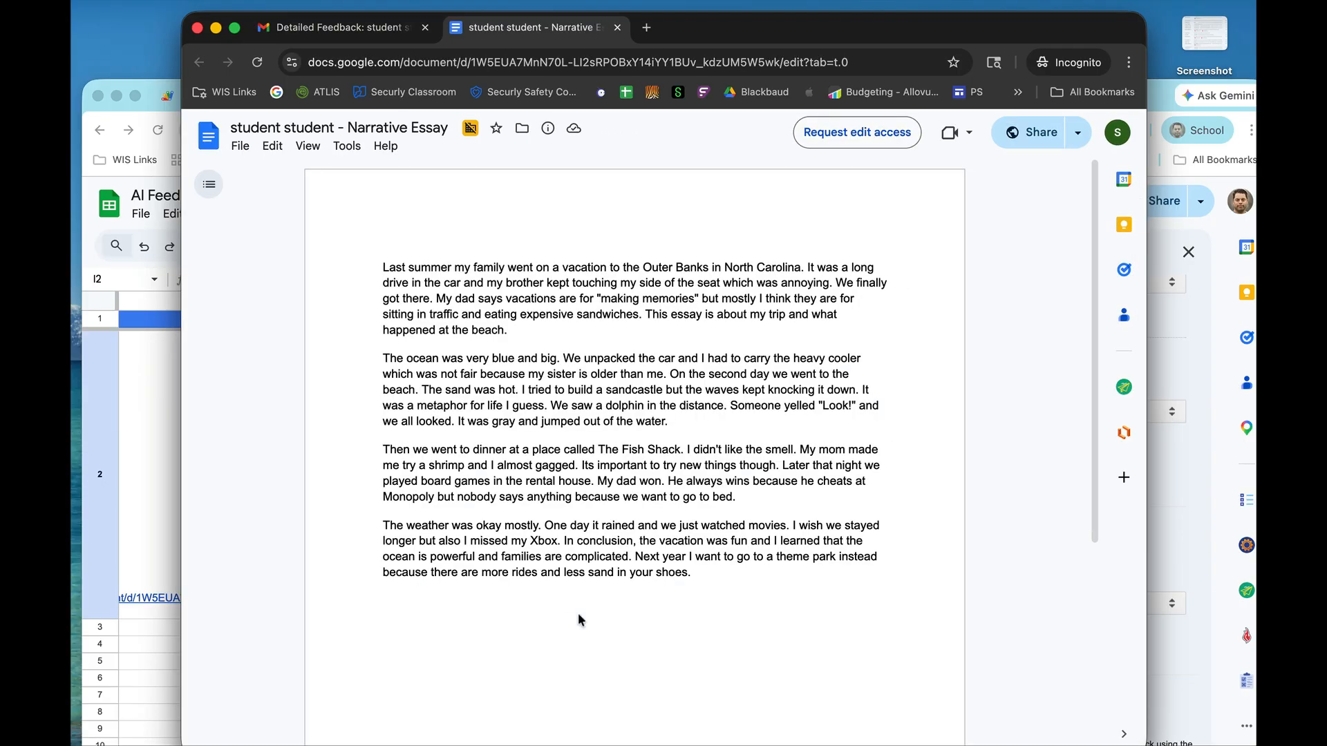
pyautogui.click(618, 28)
pyautogui.scroll(-3, 705, 446)
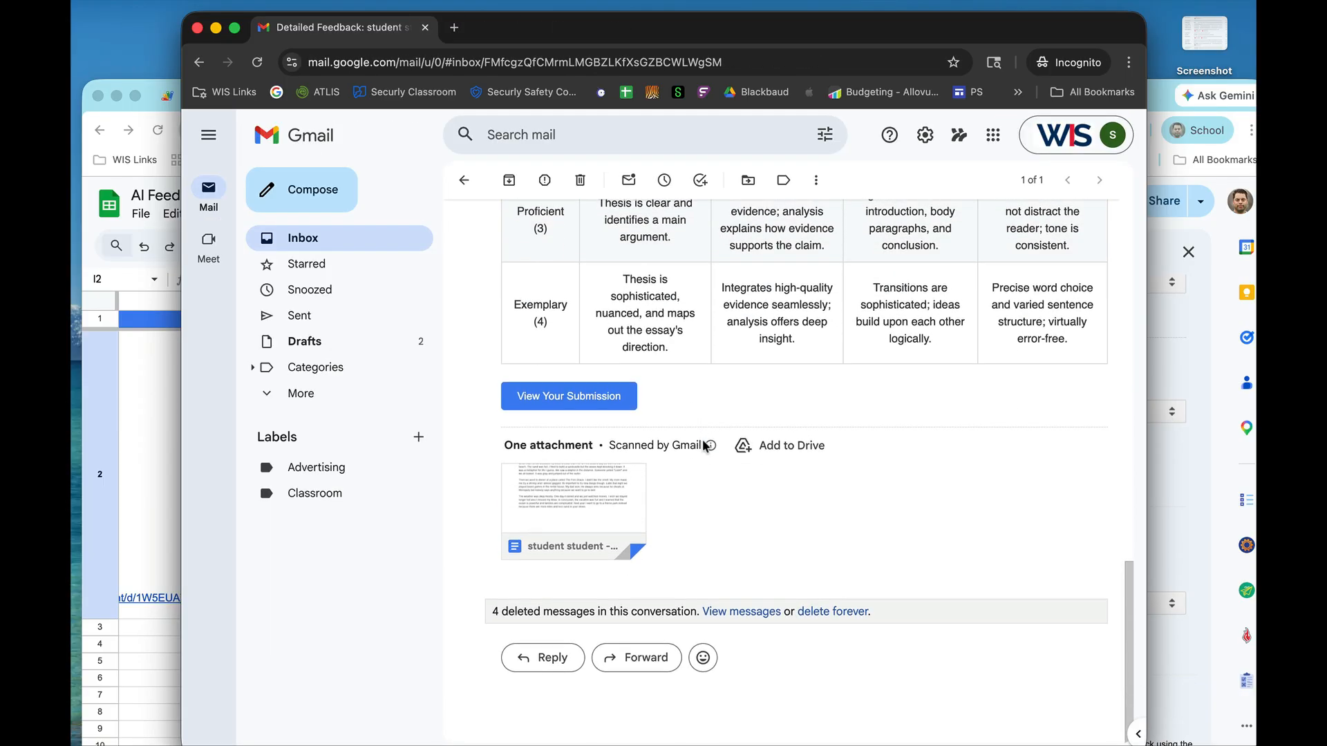
pyautogui.scroll(15, 705, 447)
pyautogui.scroll(-1, 703, 446)
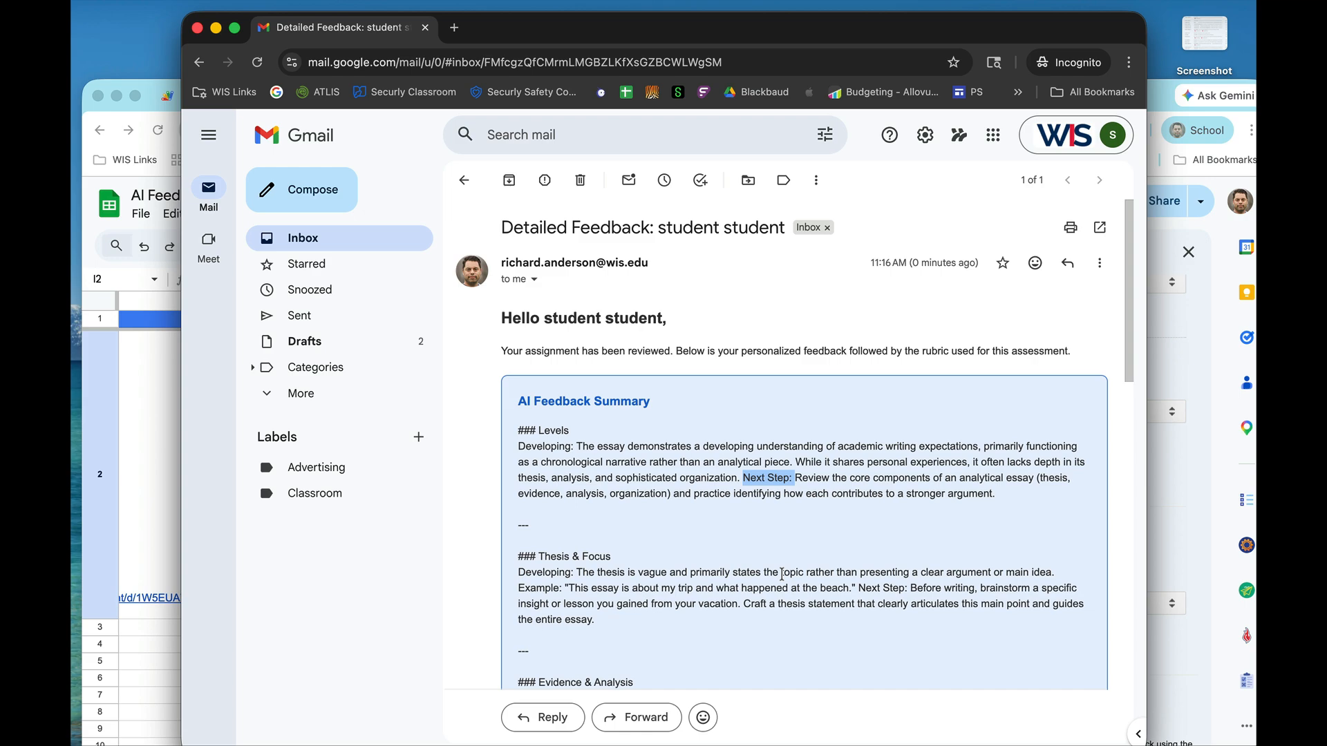